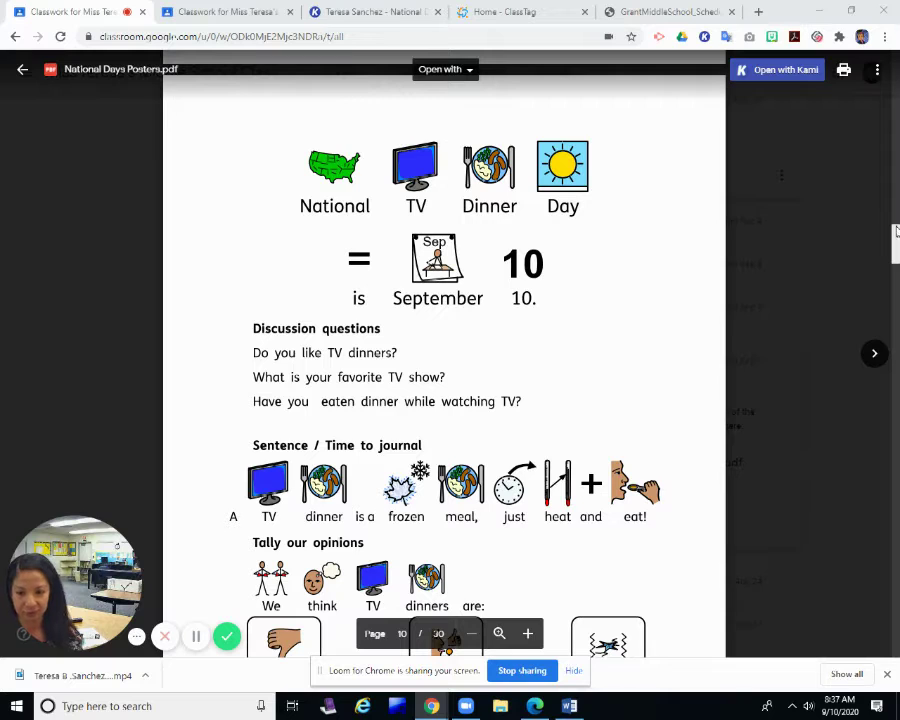
# Scroll the TV Dinner Day poster down to its discussion questions and tally cards
pyautogui.scroll(-2, 897, 255)
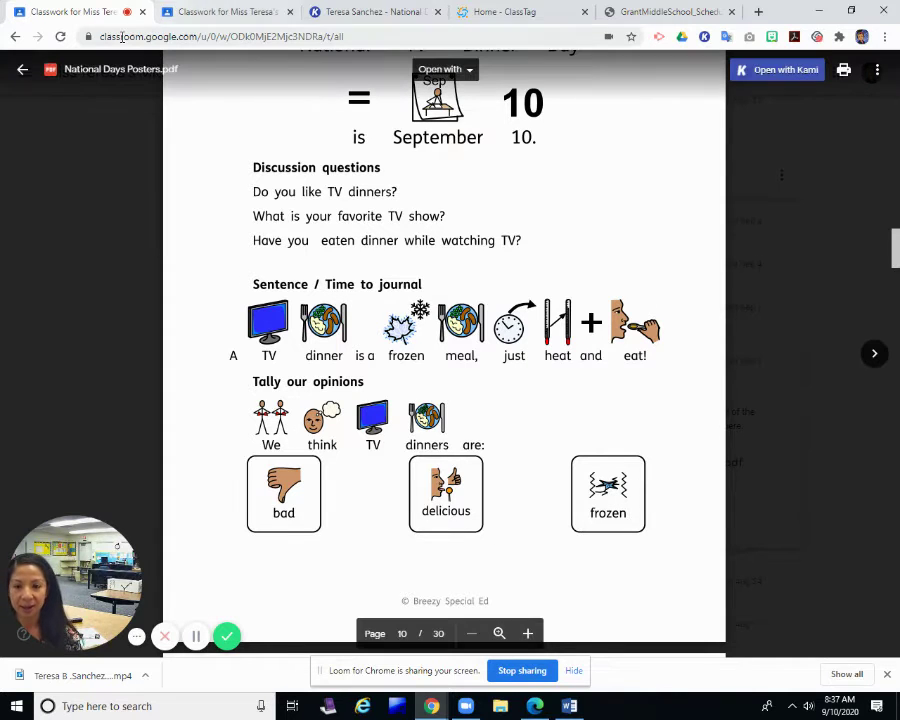
# Search Google in a new tab for 'tv dinners' and filter the images to 1950s
pyautogui.click(758, 11)
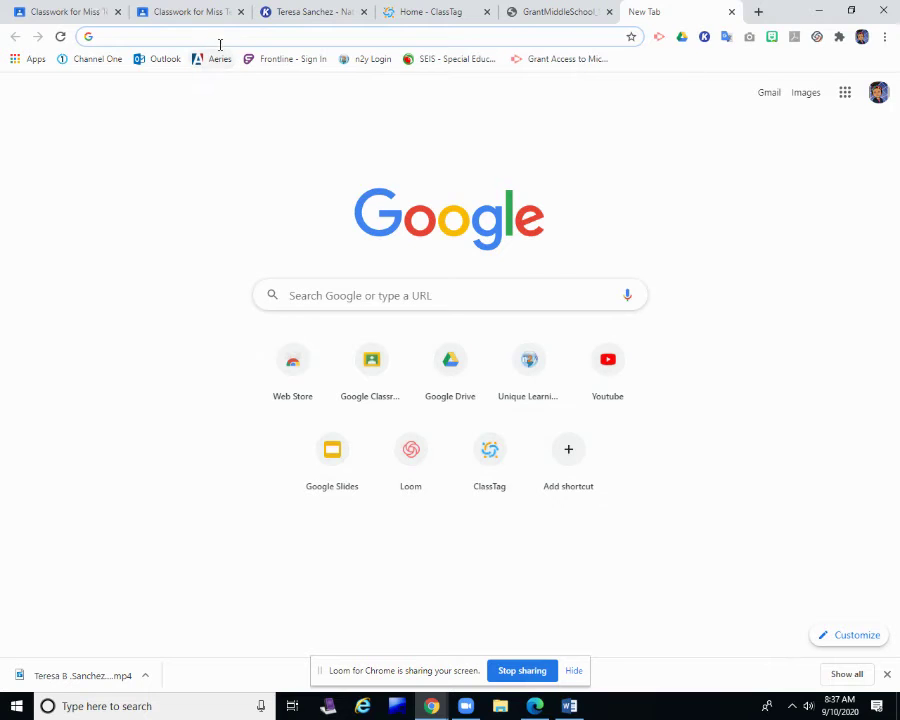
pyautogui.click(324, 290)
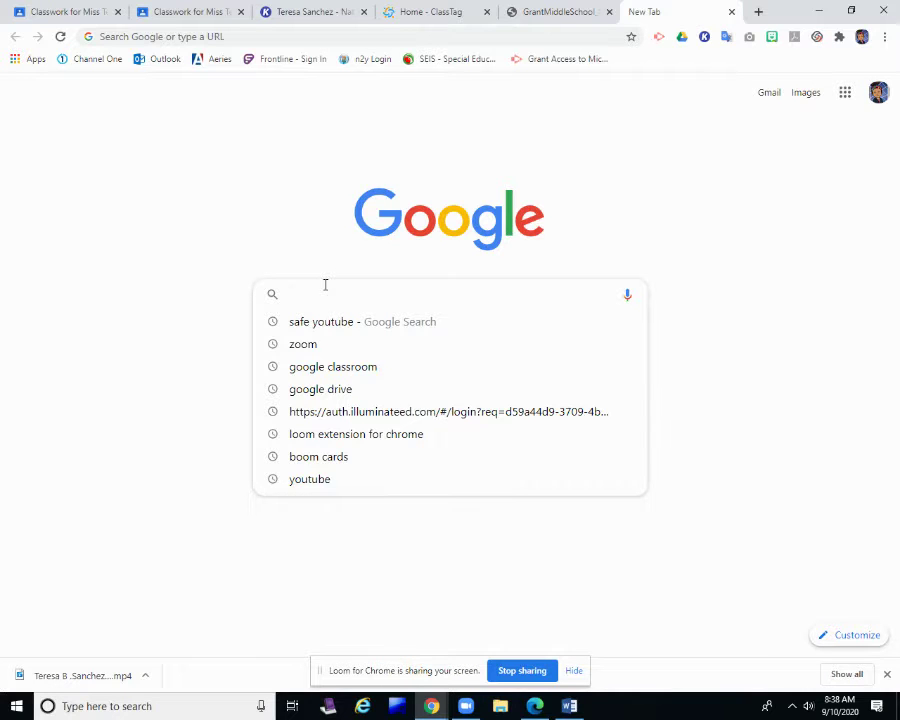
pyautogui.write('tv d')
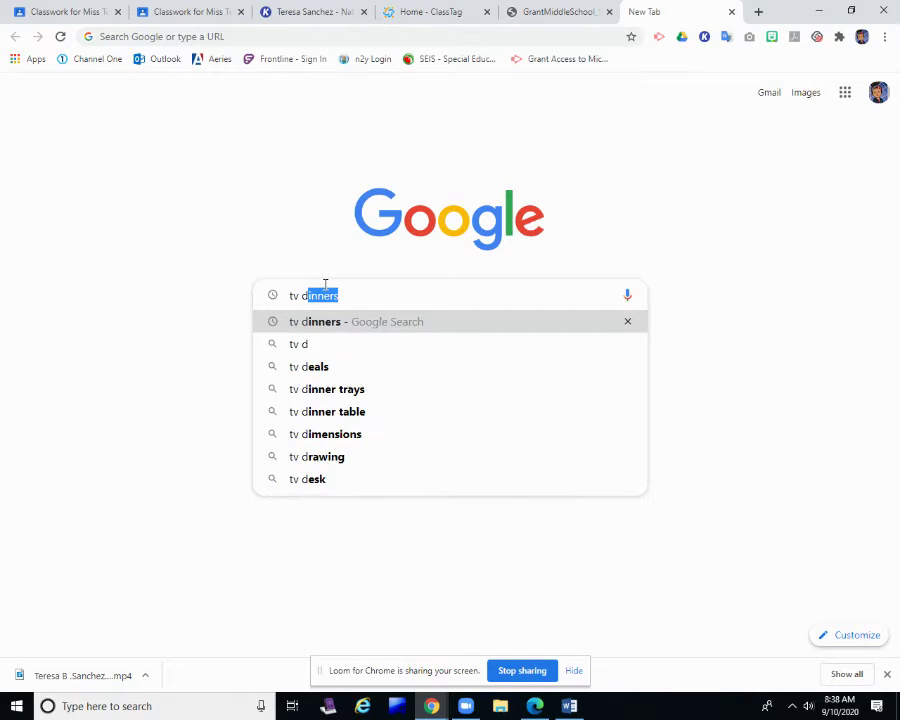
pyautogui.write('inners')
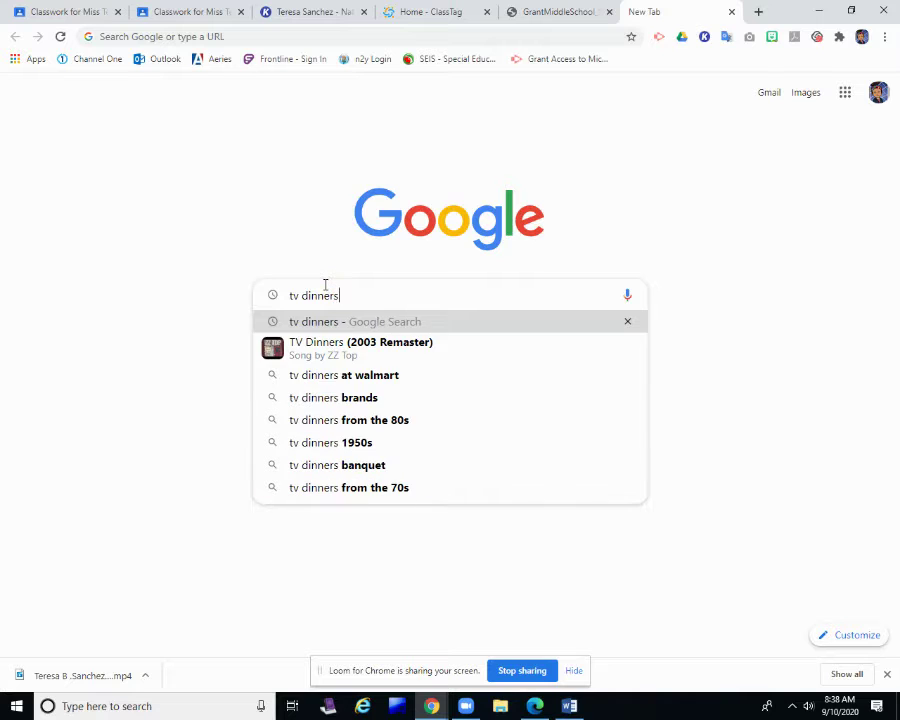
pyautogui.press('Return')
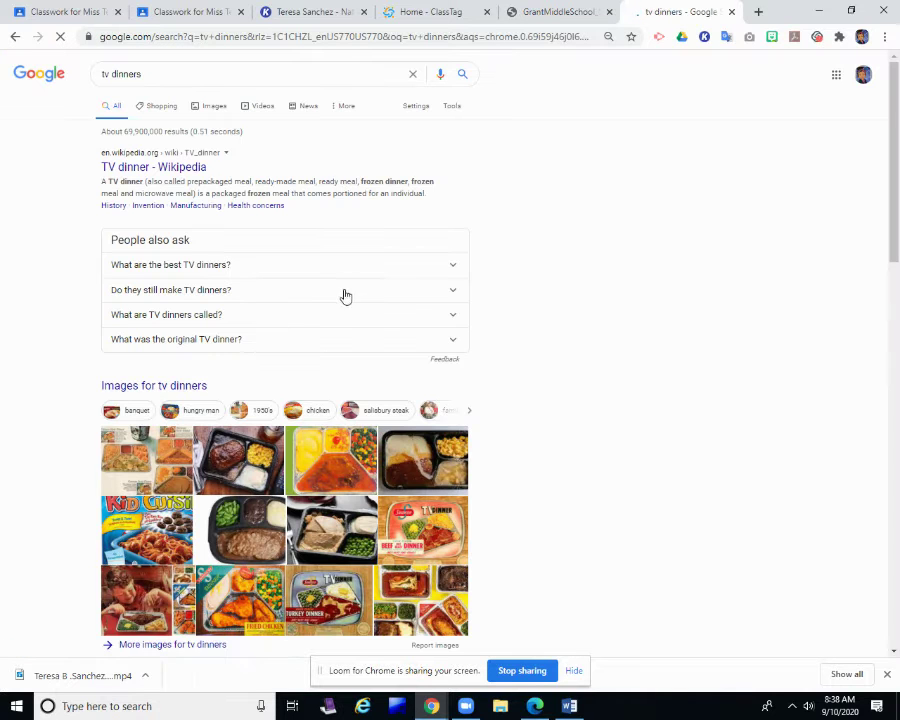
pyautogui.moveTo(897, 222); pyautogui.dragTo(895, 246)
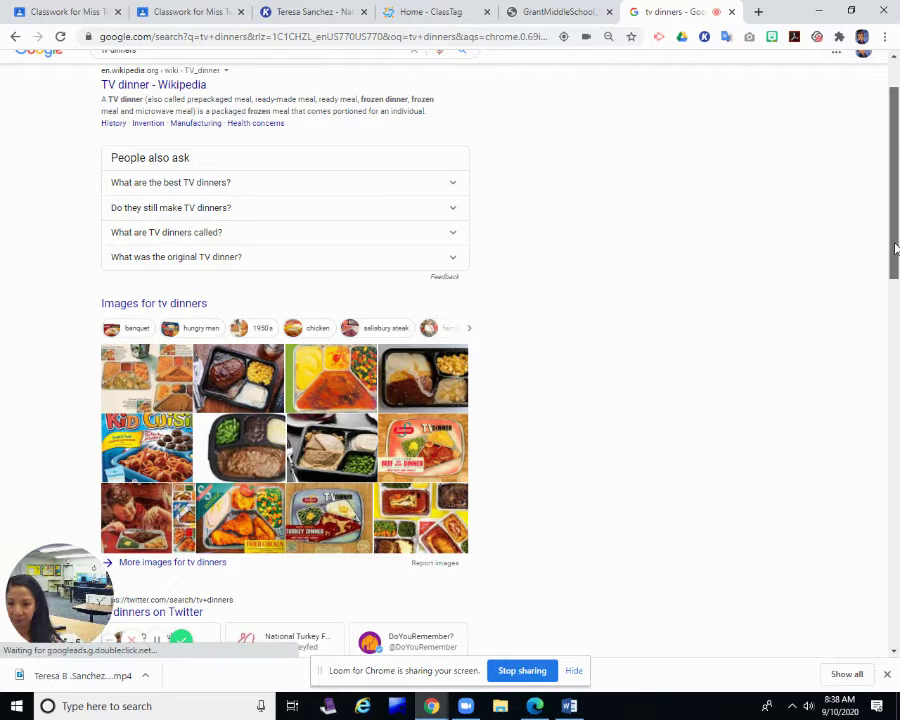
pyautogui.click(259, 333)
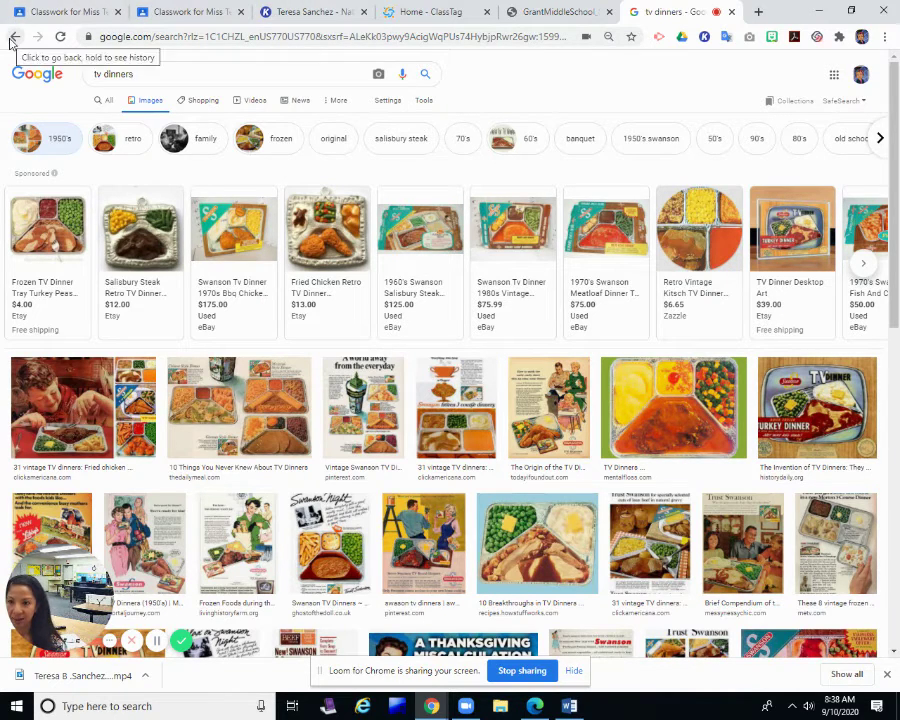
# Go back to the main 'tv dinners' results and scroll down to the image panel
pyautogui.click(15, 38)
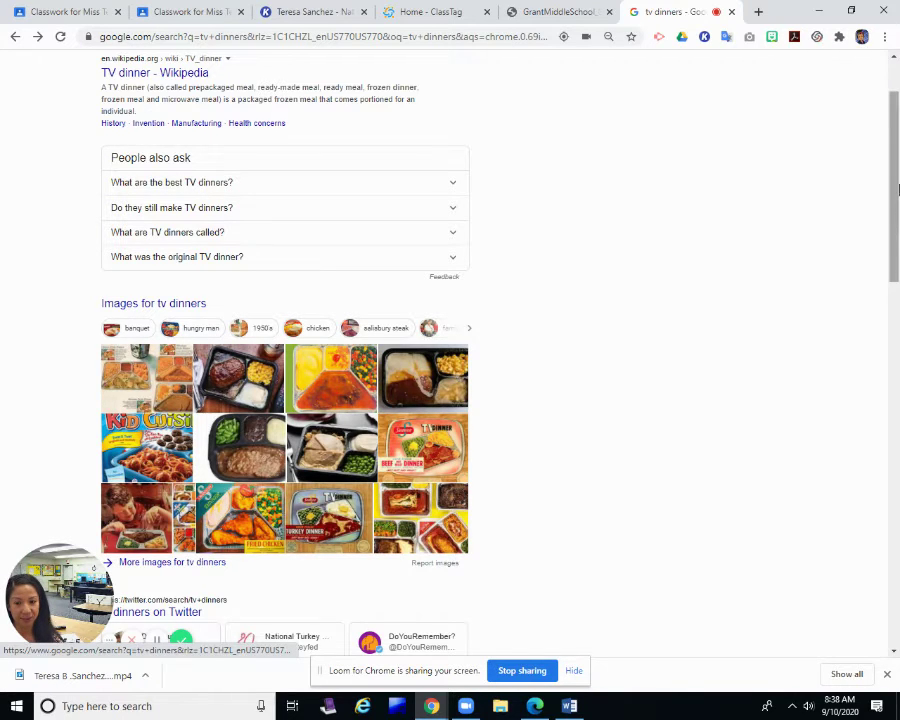
pyautogui.moveTo(894, 195); pyautogui.dragTo(894, 230)
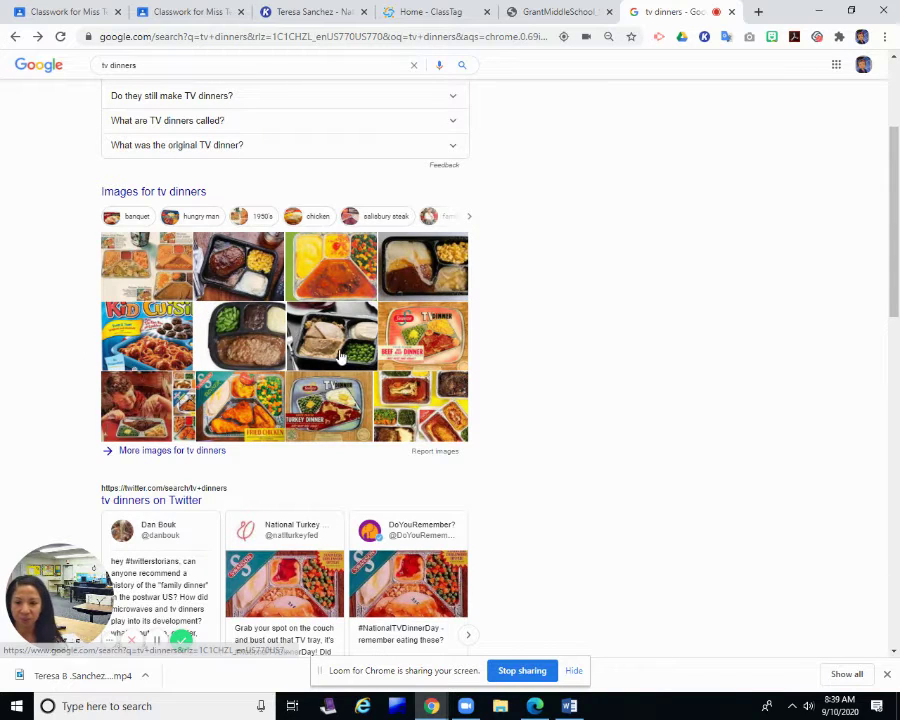
# Look over the school schedule PDF and Classroom worksheet tabs, then return to Google results
pyautogui.click(540, 8)
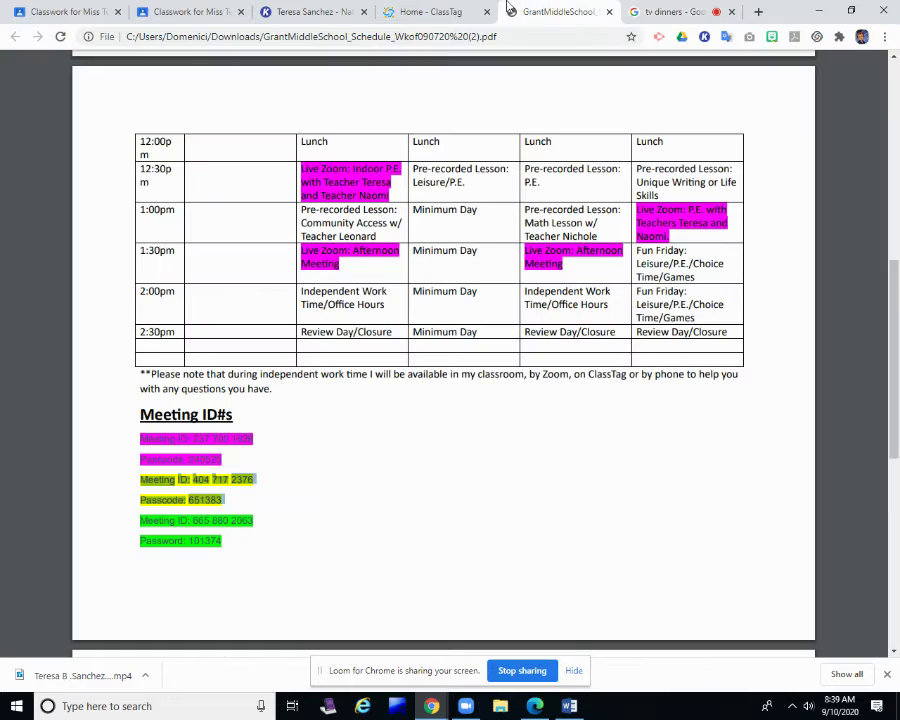
pyautogui.click(80, 11)
pyautogui.click(185, 14)
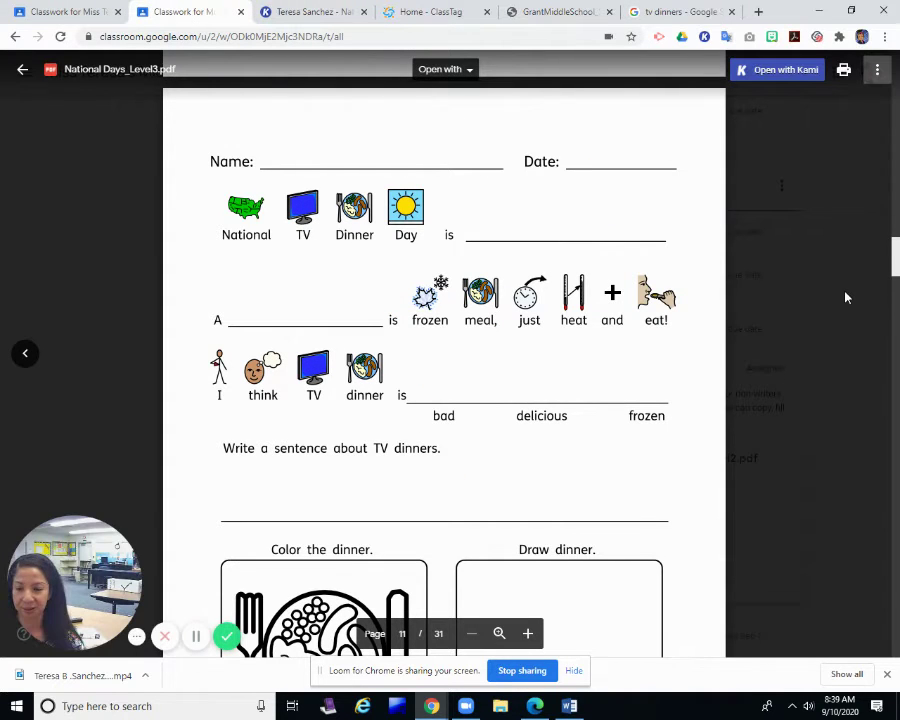
pyautogui.click(672, 14)
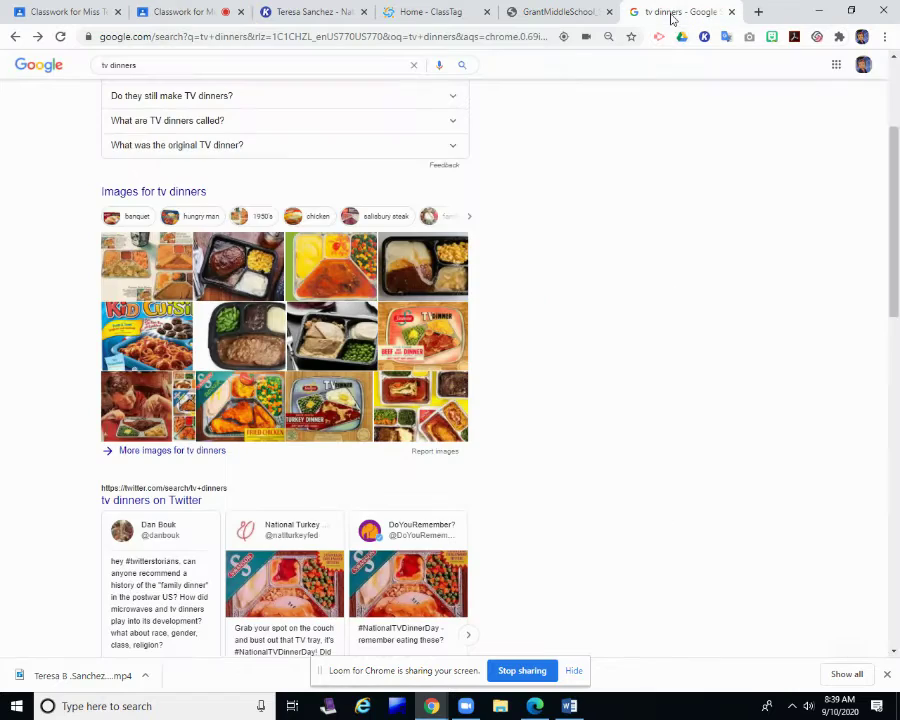
# Open the Kid Cuisine TV dinner picture in a large preview with related images
pyautogui.click(158, 358)
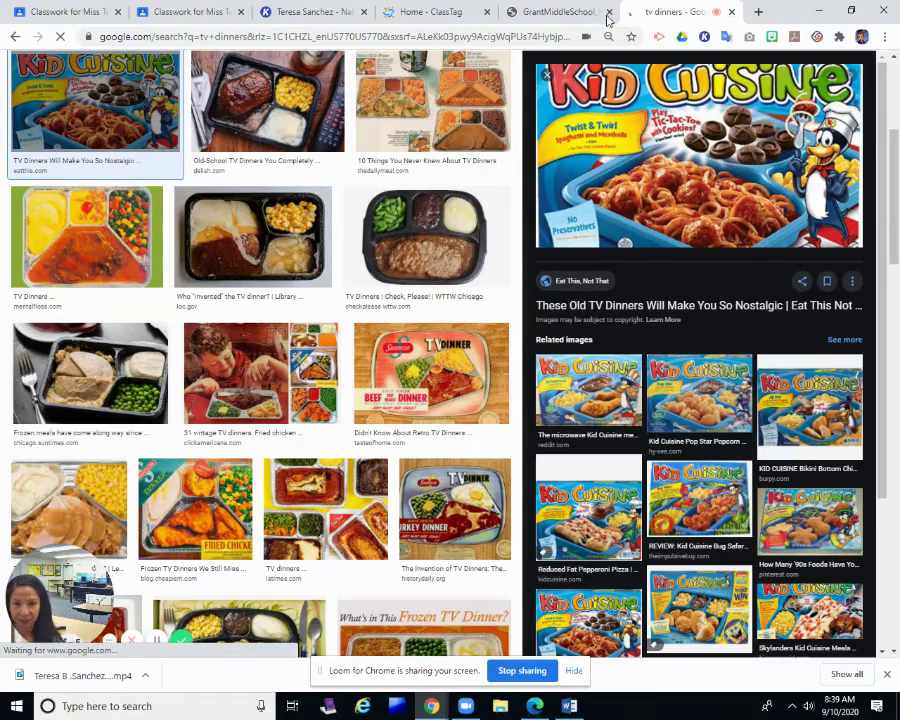
pyautogui.click(547, 76)
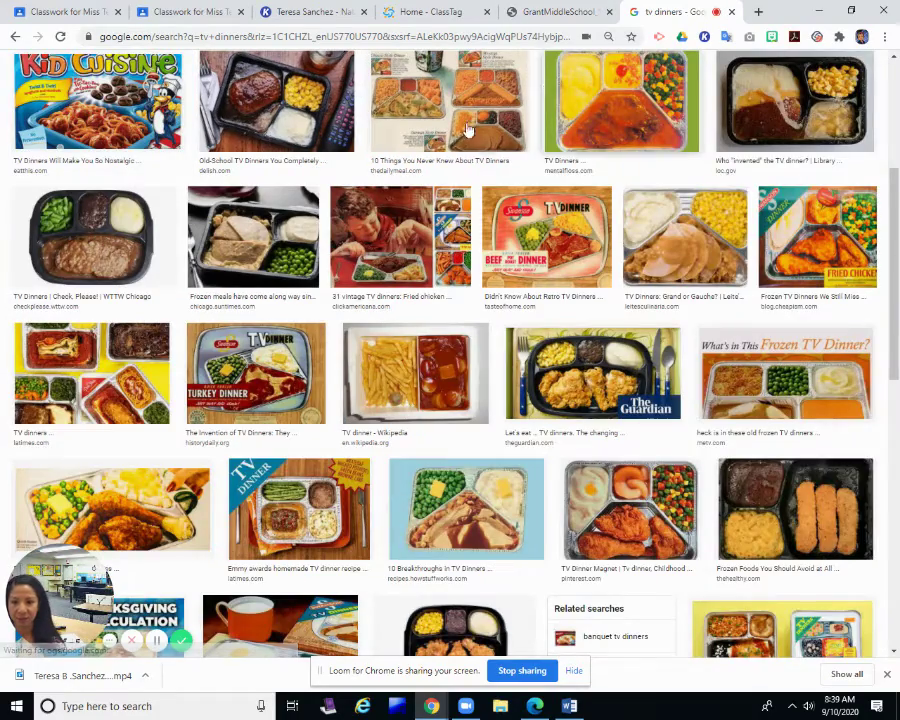
pyautogui.click(90, 95)
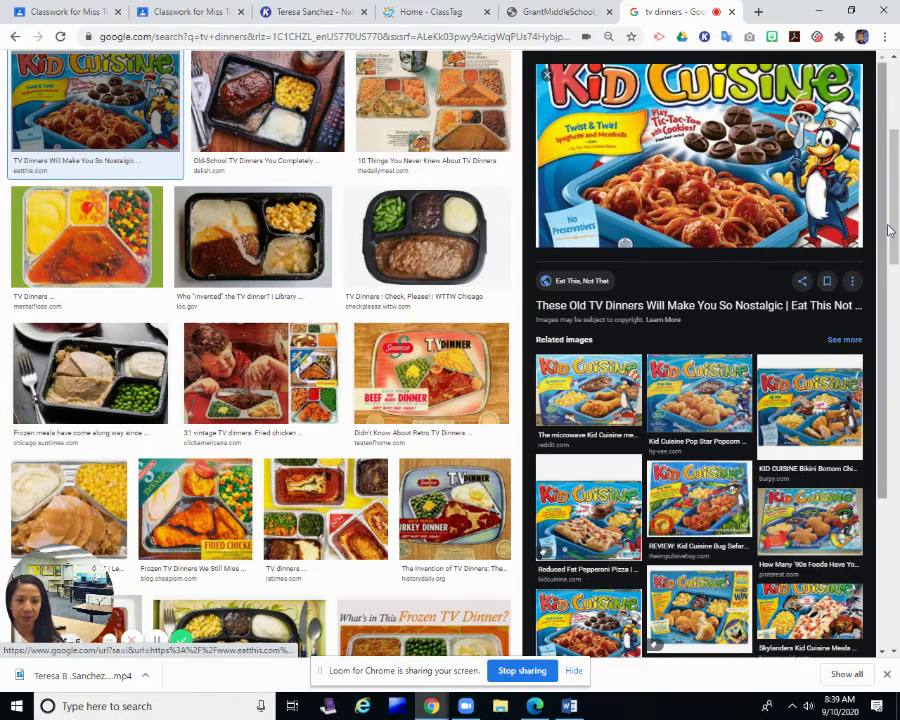
pyautogui.moveTo(895, 226); pyautogui.dragTo(897, 379)
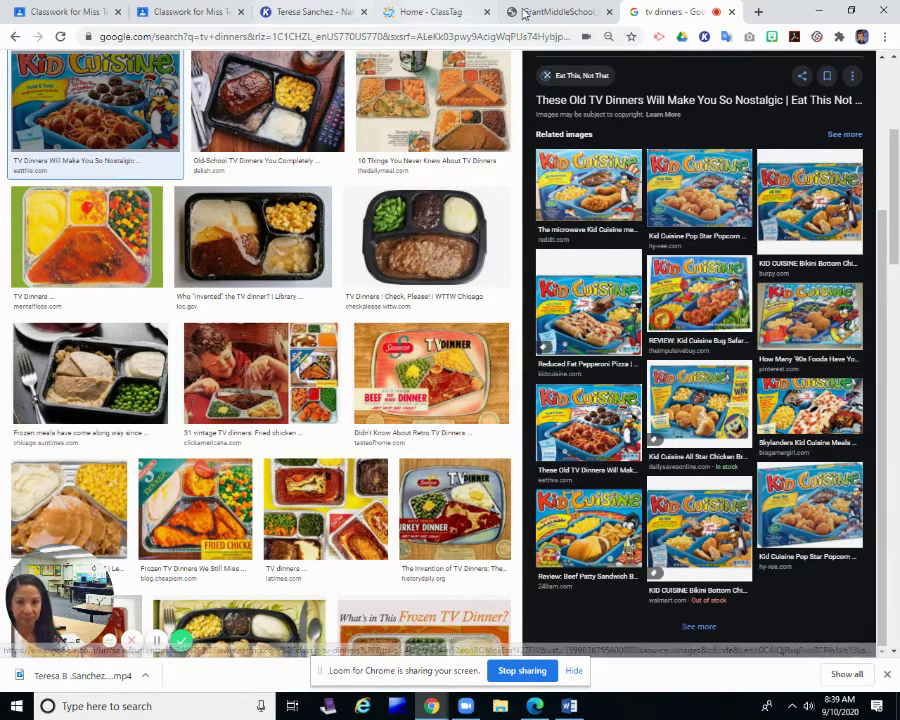
# Enter the student's first name on the worksheet's Name line in Kami
pyautogui.click(310, 11)
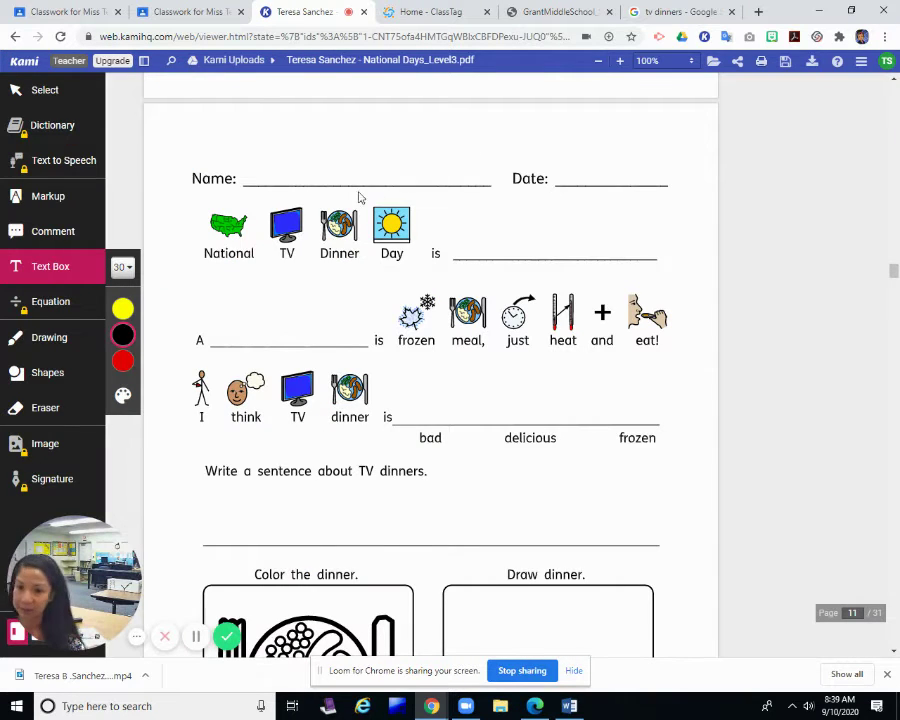
pyautogui.click(267, 166)
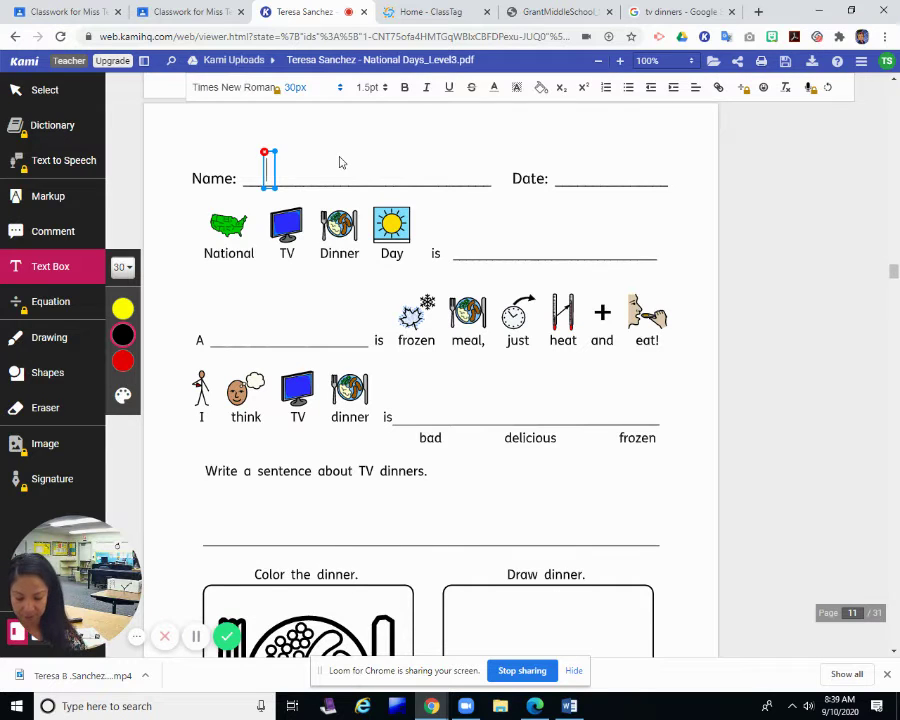
pyautogui.write('Teresa')
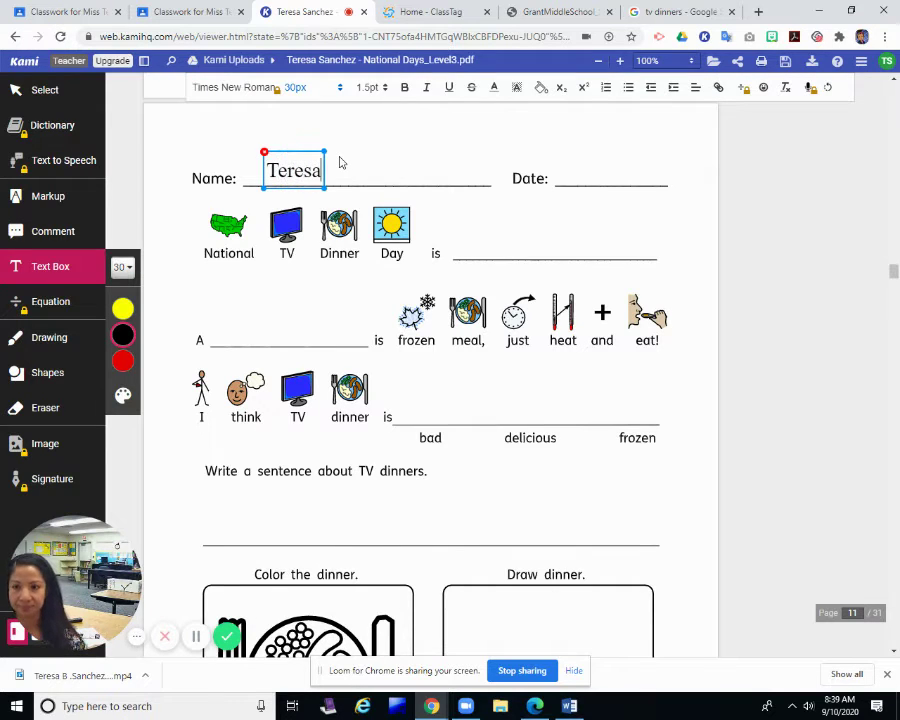
# Fill the Date line with 9-10-20 and the TV Dinner Day blank with 'September 10, 2020.'
pyautogui.click(572, 176)
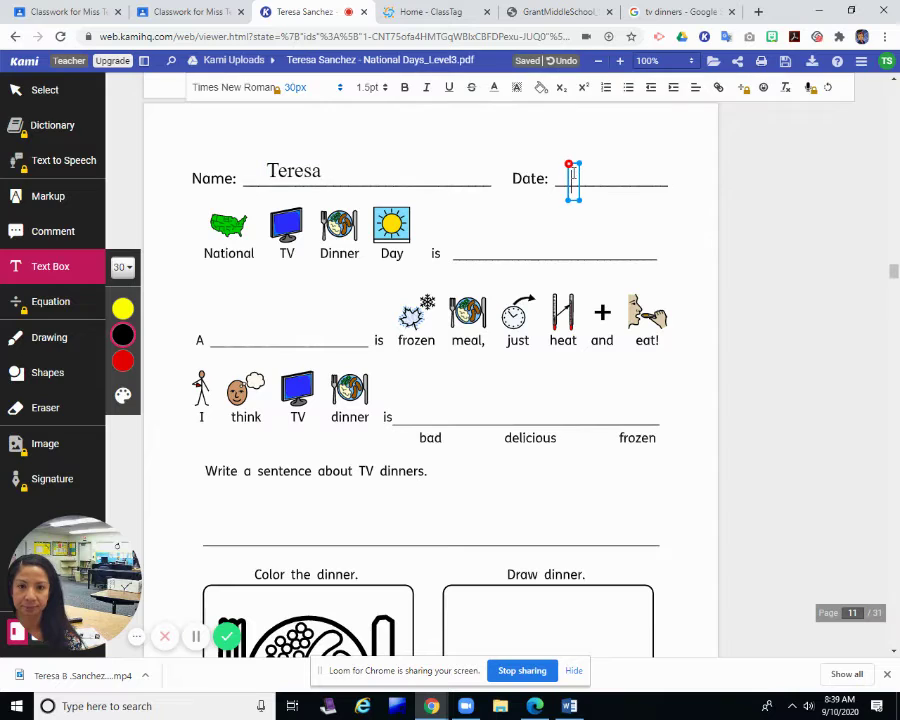
pyautogui.moveTo(570, 168); pyautogui.dragTo(557, 157)
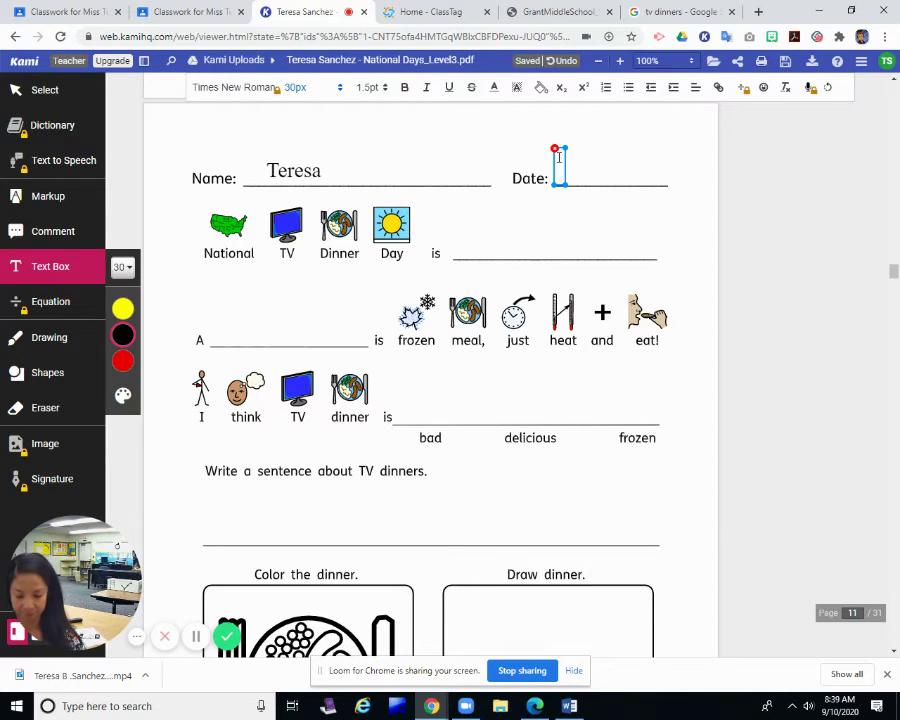
pyautogui.write('9')
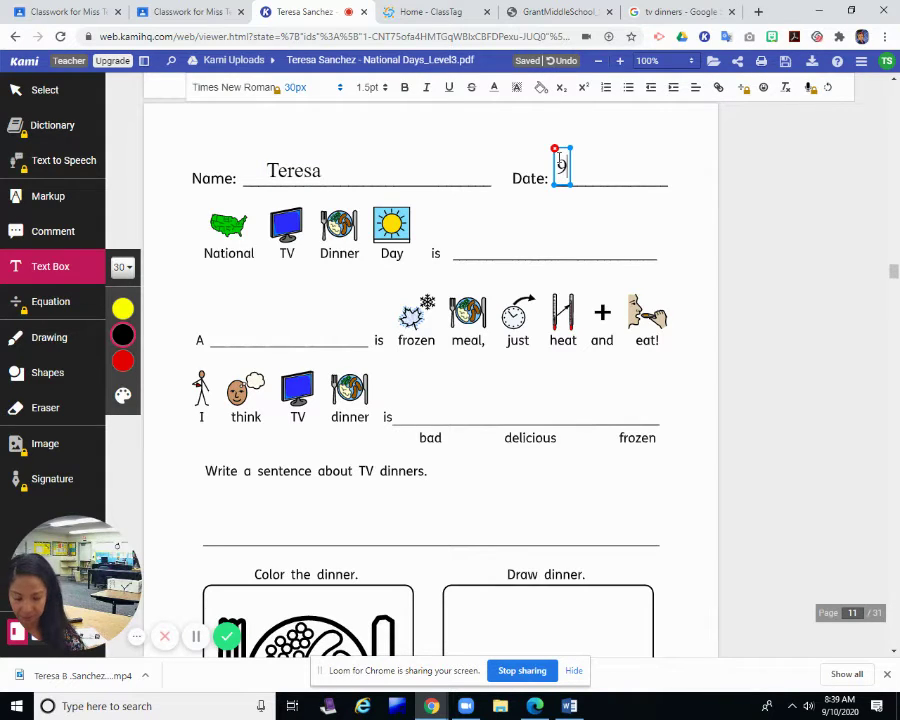
pyautogui.write('-10-')
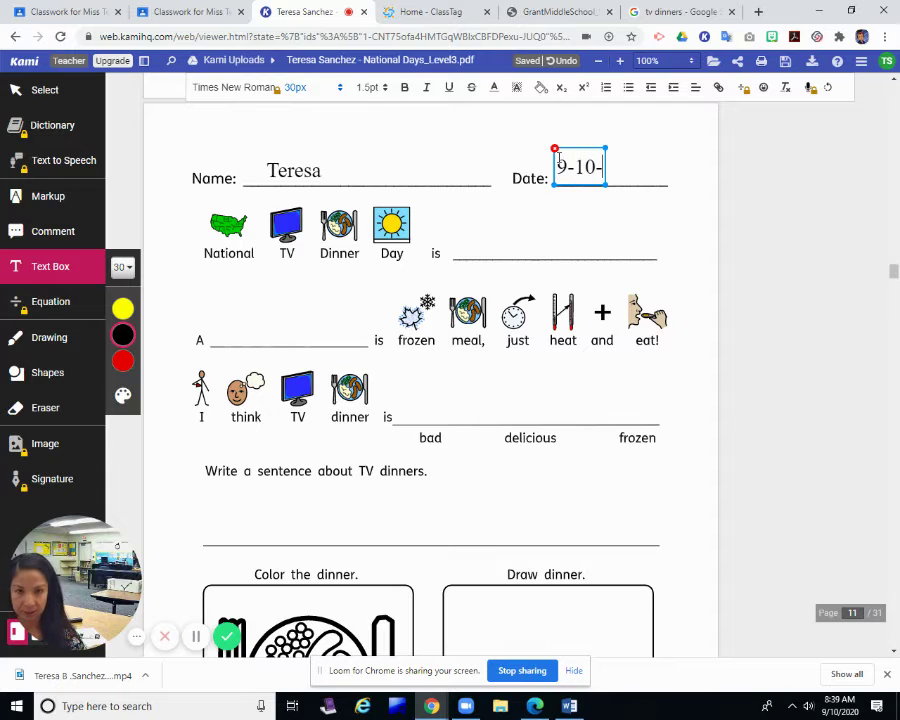
pyautogui.write('20')
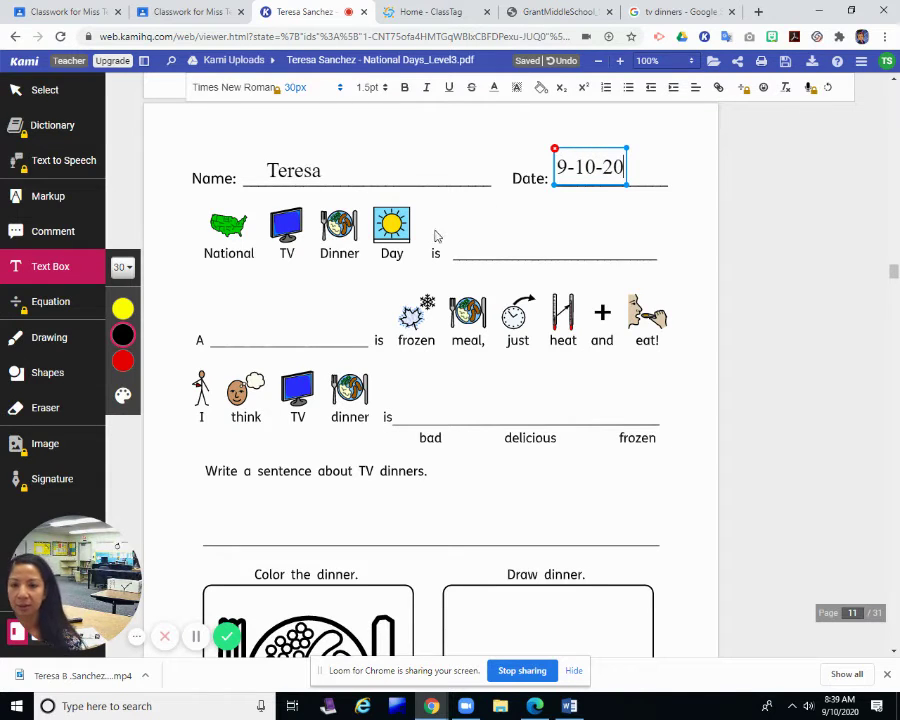
pyautogui.click(463, 241)
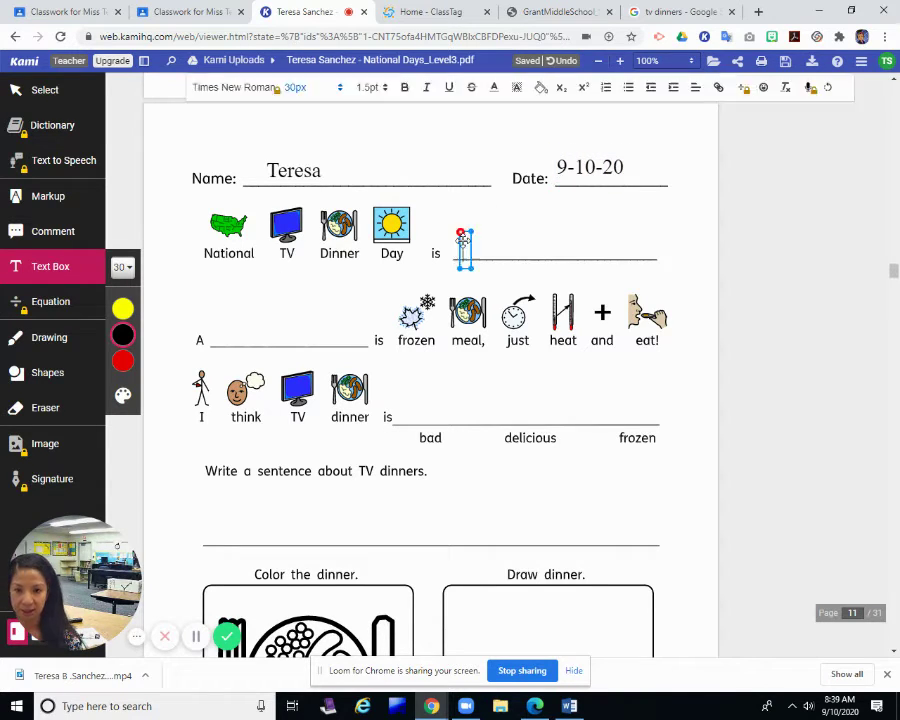
pyautogui.write('Sep')
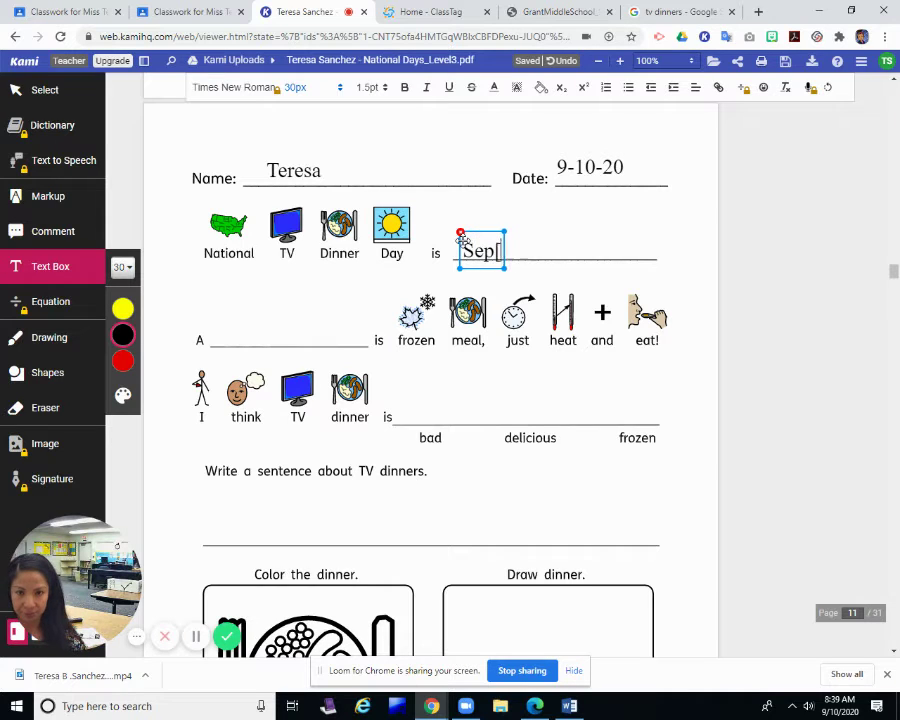
pyautogui.write('tember 10')
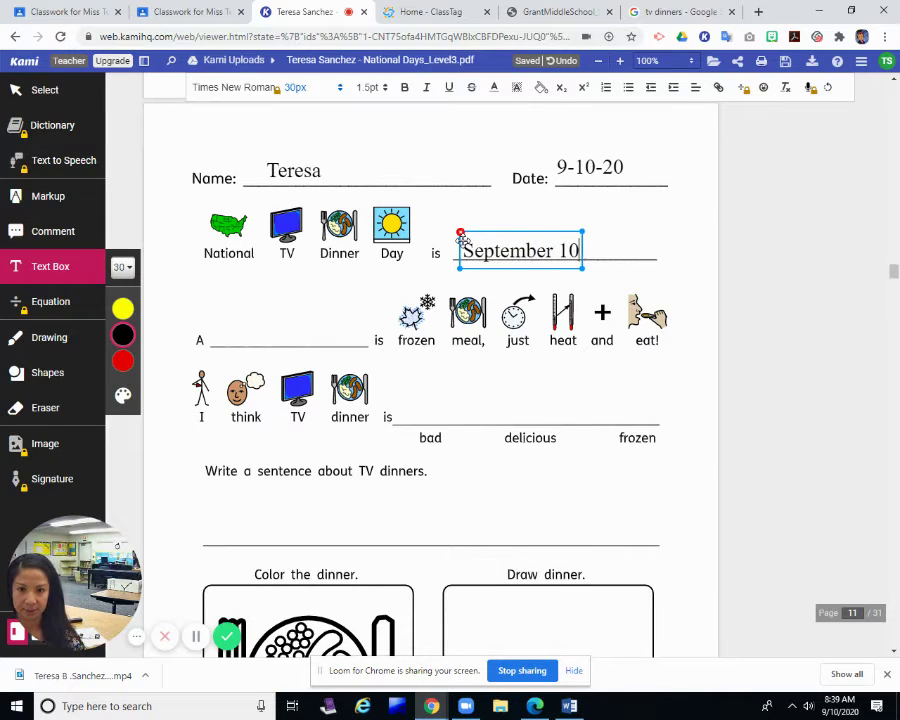
pyautogui.write(', 2020')
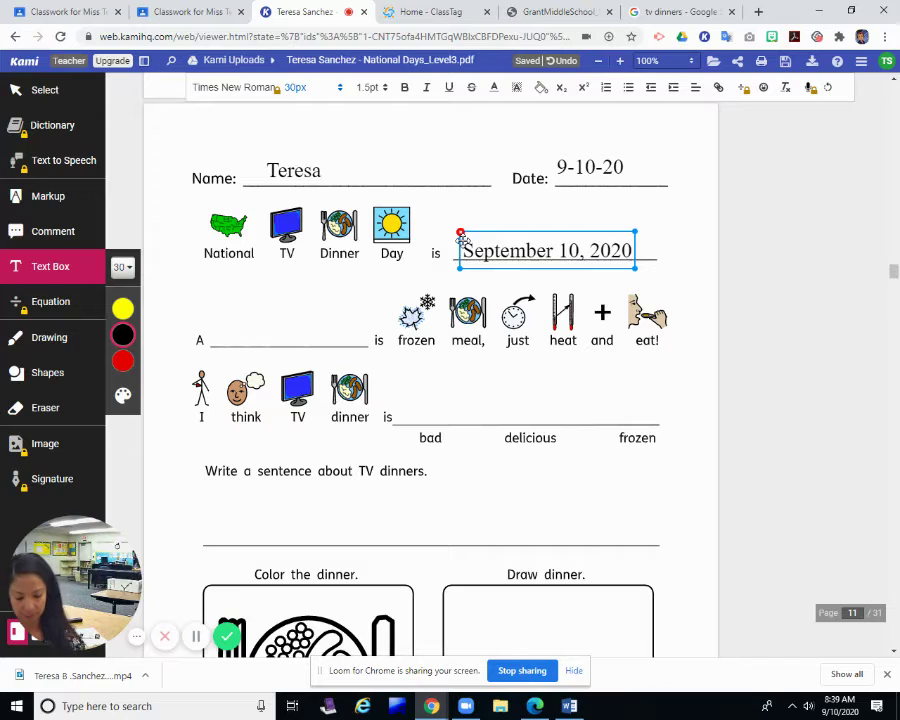
pyautogui.write('.')
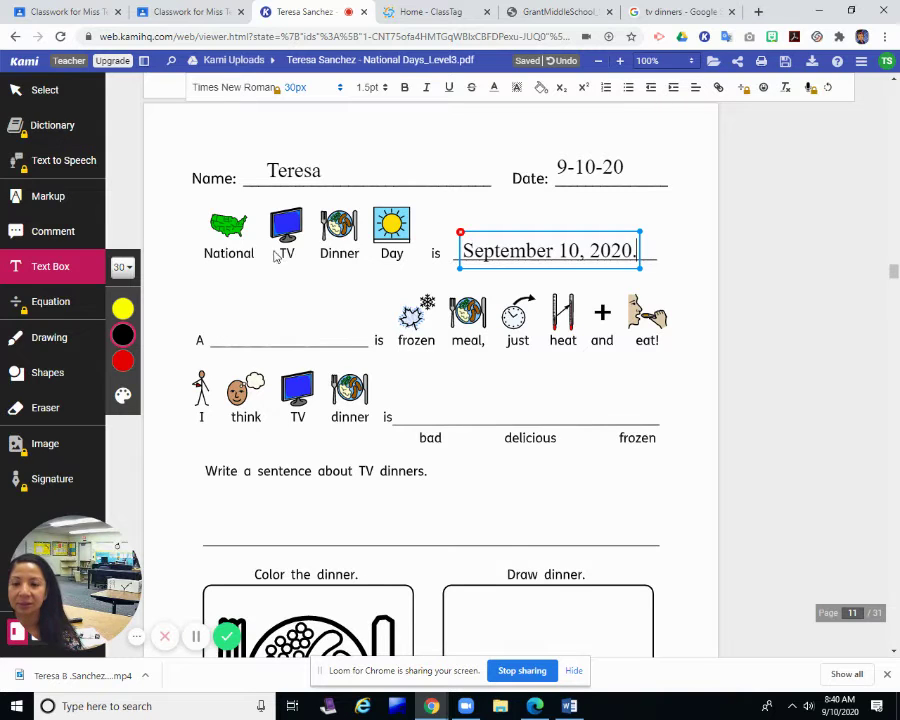
# Type 'TV Dinner' in the blank after A, correcting the initial 'T.V.'
pyautogui.click(229, 330)
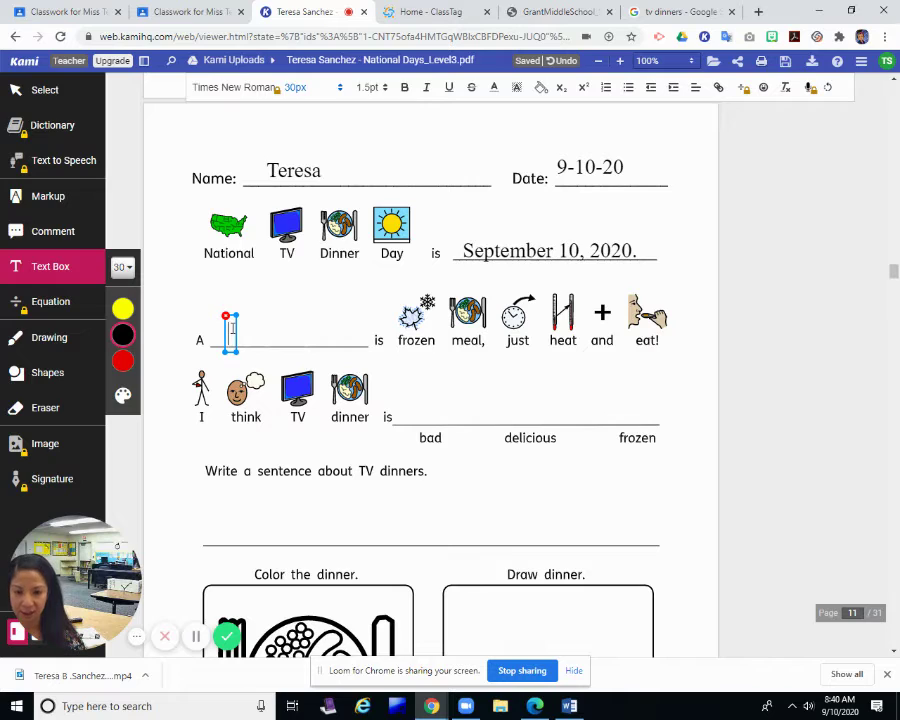
pyautogui.write('T.V.')
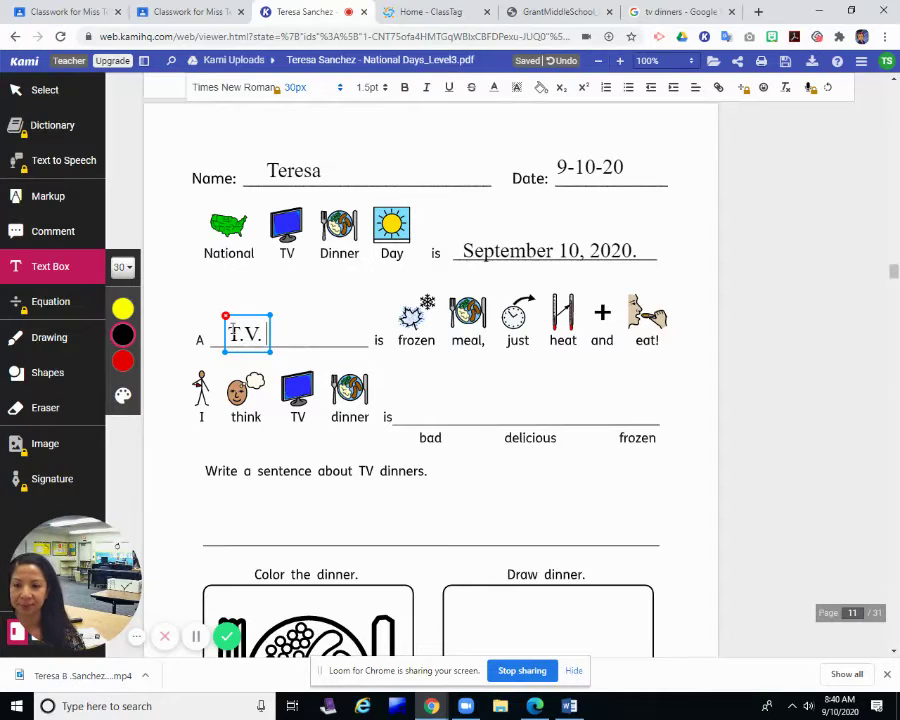
pyautogui.press('BackSpace')
pyautogui.press('BackSpace')
pyautogui.press('BackSpace')
pyautogui.write('V Dinner')
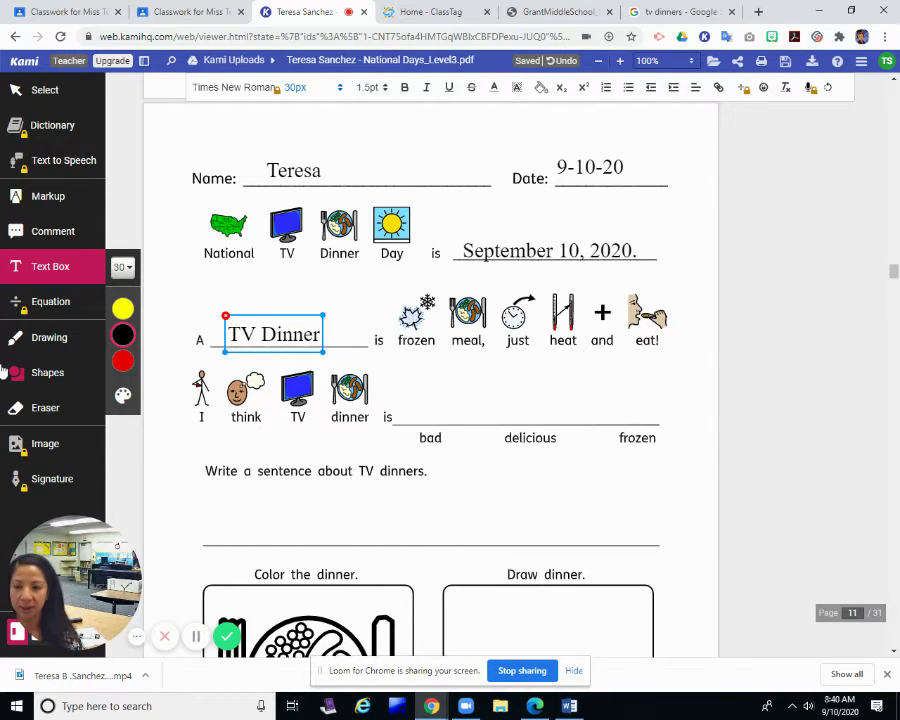
# Highlight the word 'bad' with a light blue freehand stroke
pyautogui.click(44, 340)
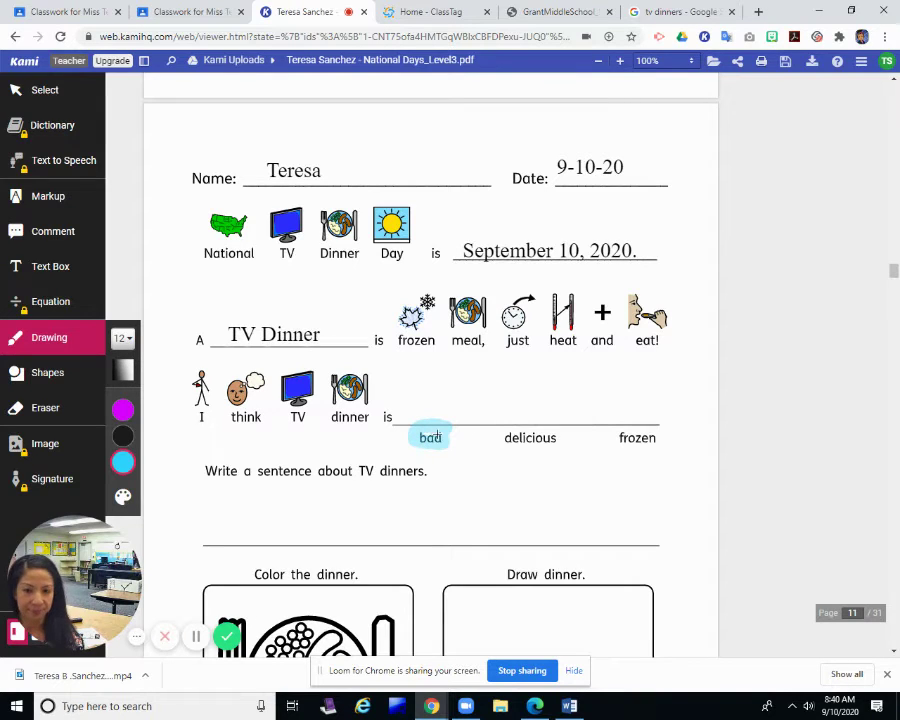
pyautogui.click(60, 263)
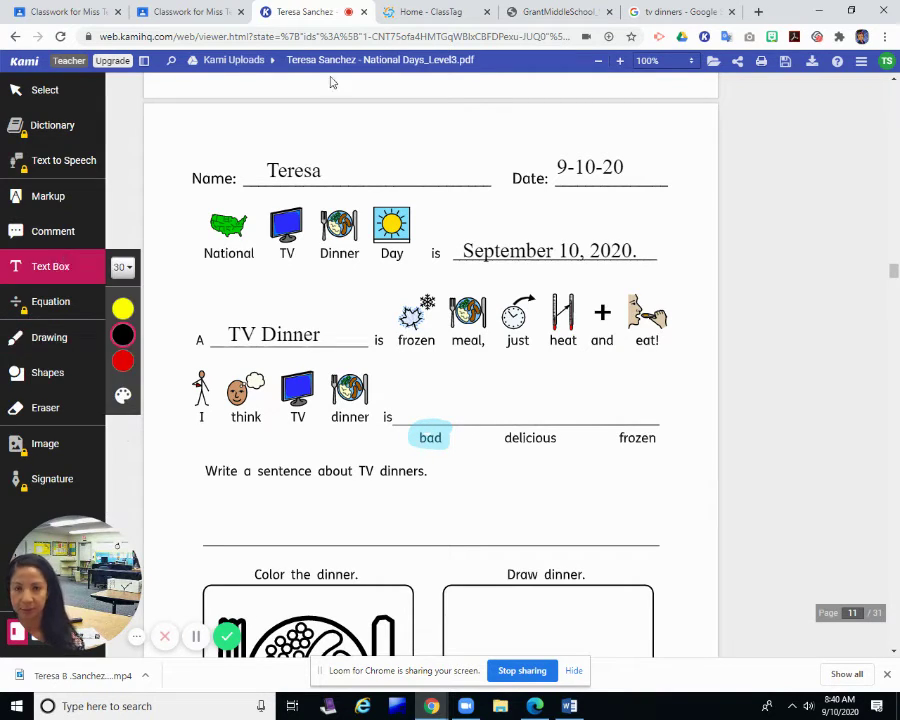
# Review the TV dinner image results and Classroom worksheet tabs, then return to the Kami worksheet
pyautogui.click(668, 10)
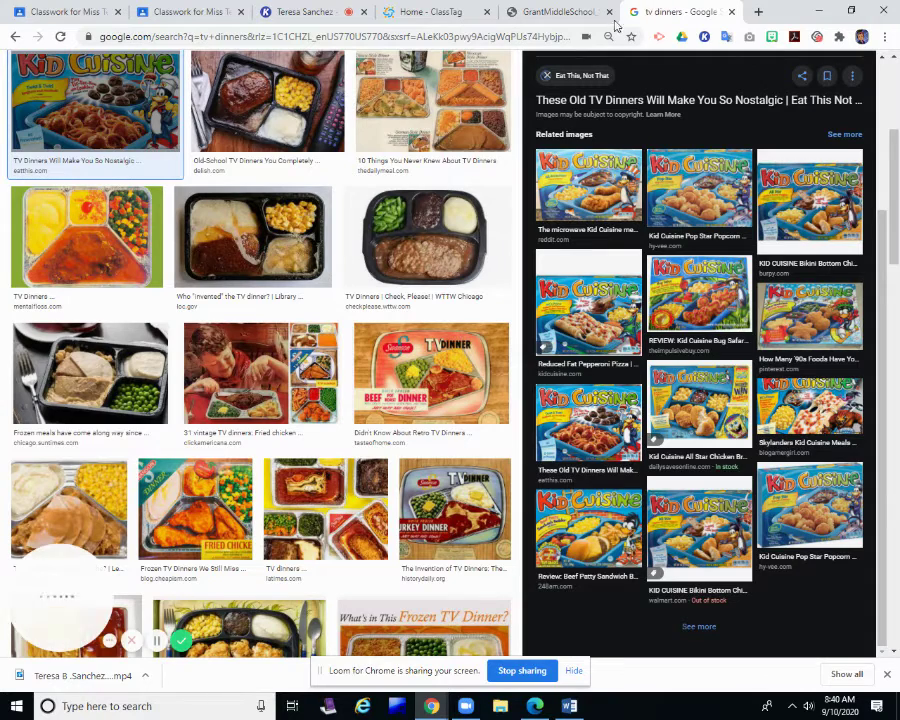
pyautogui.click(546, 77)
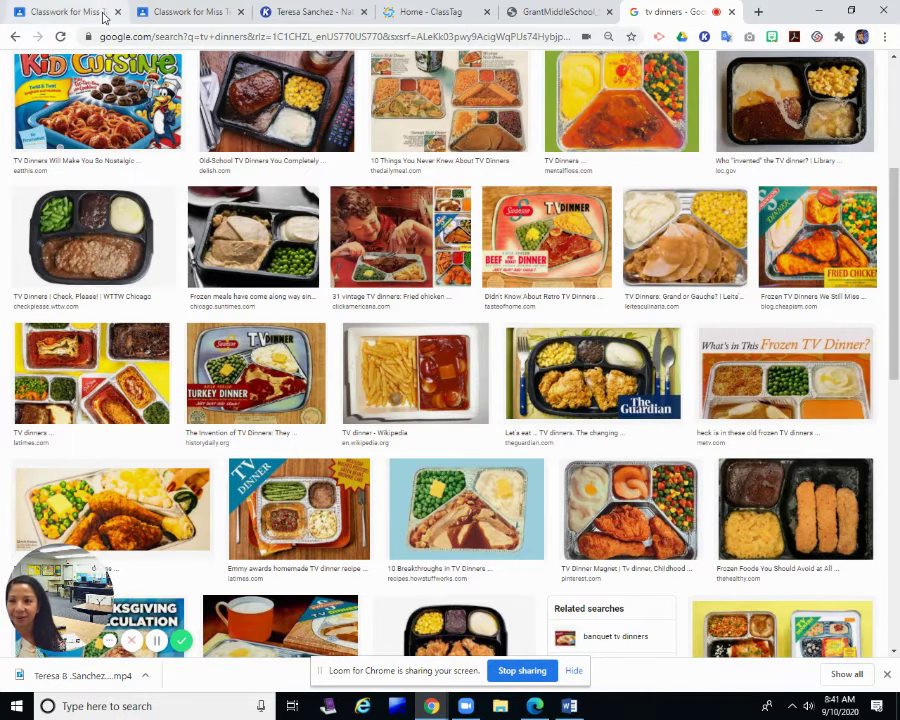
pyautogui.click(68, 14)
pyautogui.click(222, 9)
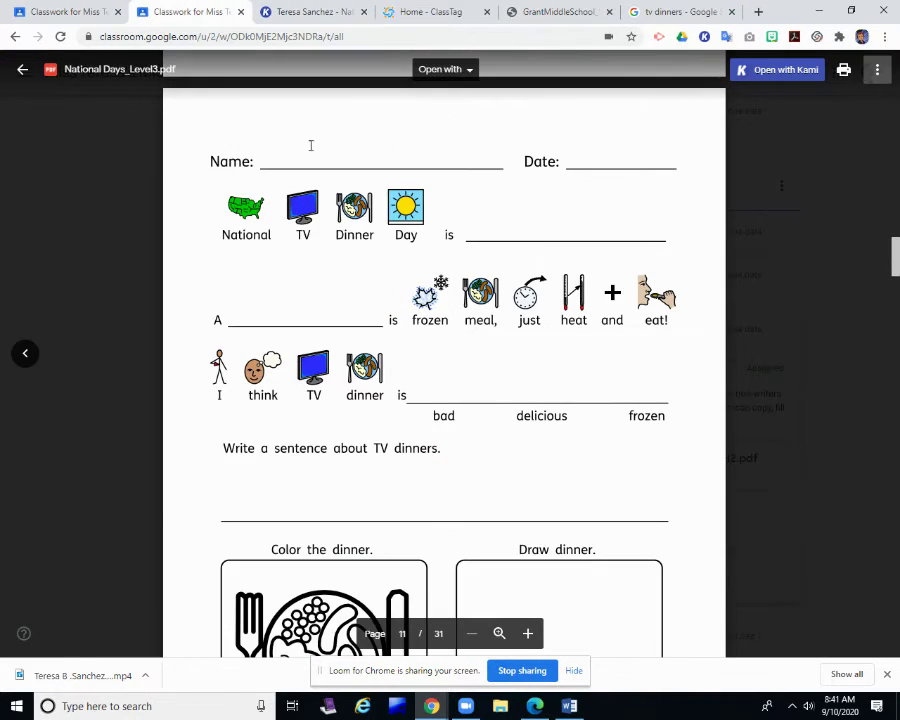
pyautogui.click(305, 12)
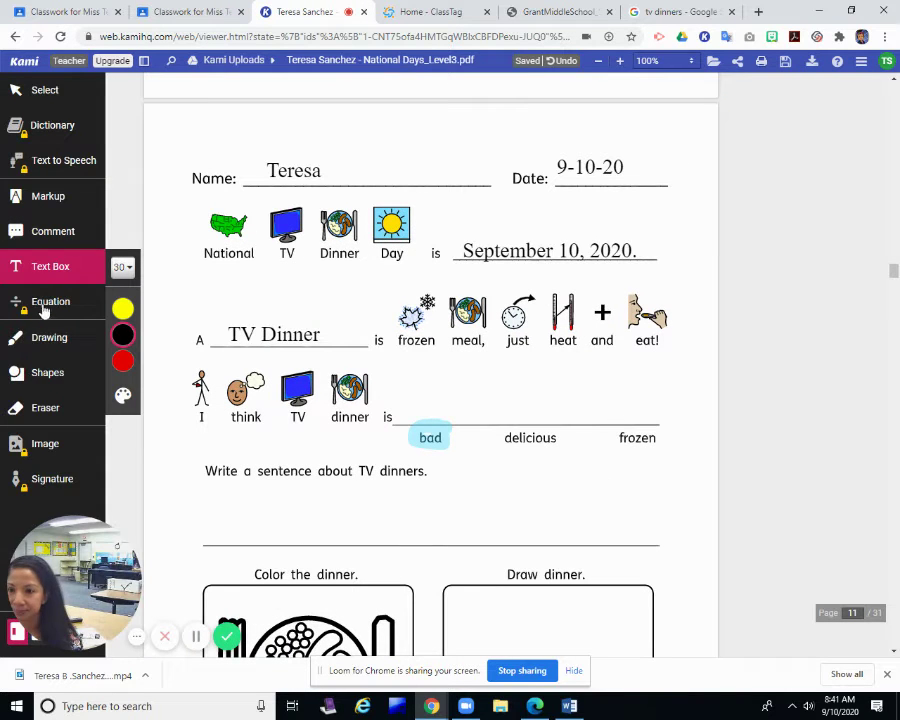
# Type 'bad.' on the 'I think TV dinner is' blank and scroll down
pyautogui.click(448, 405)
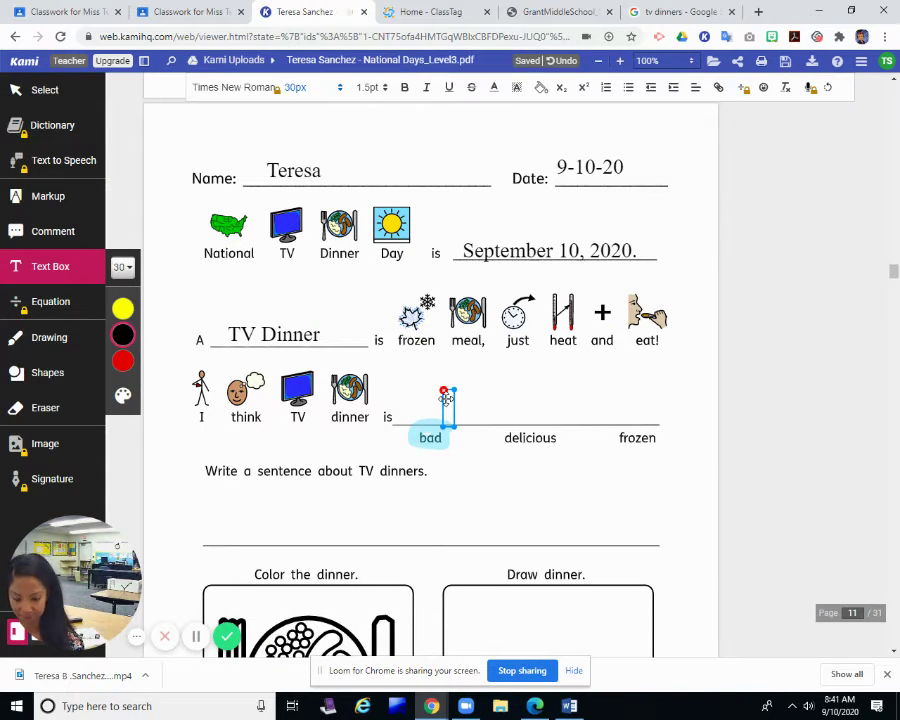
pyautogui.write('bad.')
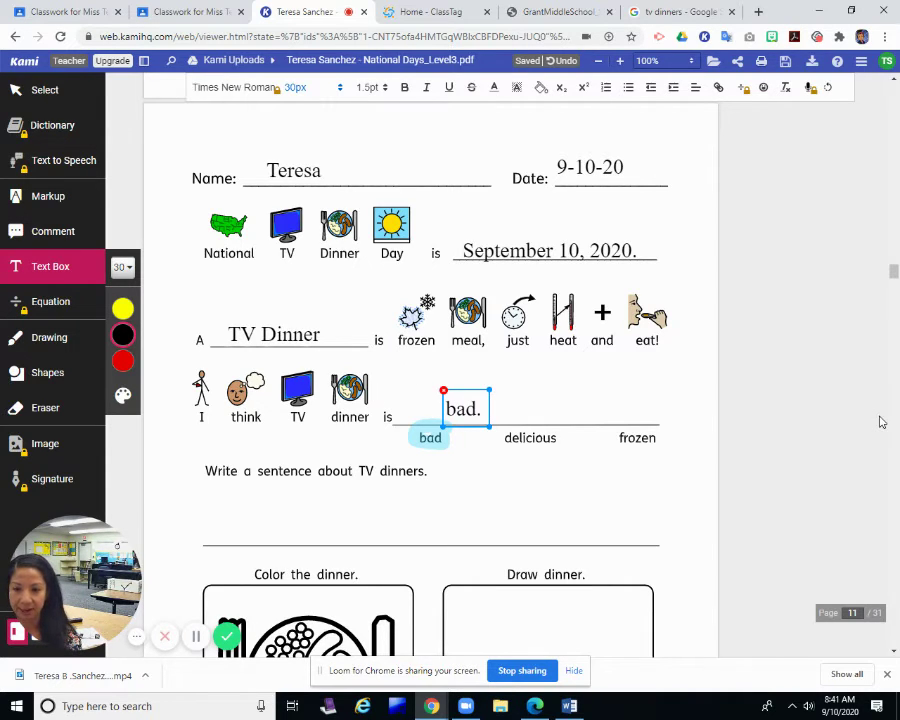
pyautogui.click(895, 277)
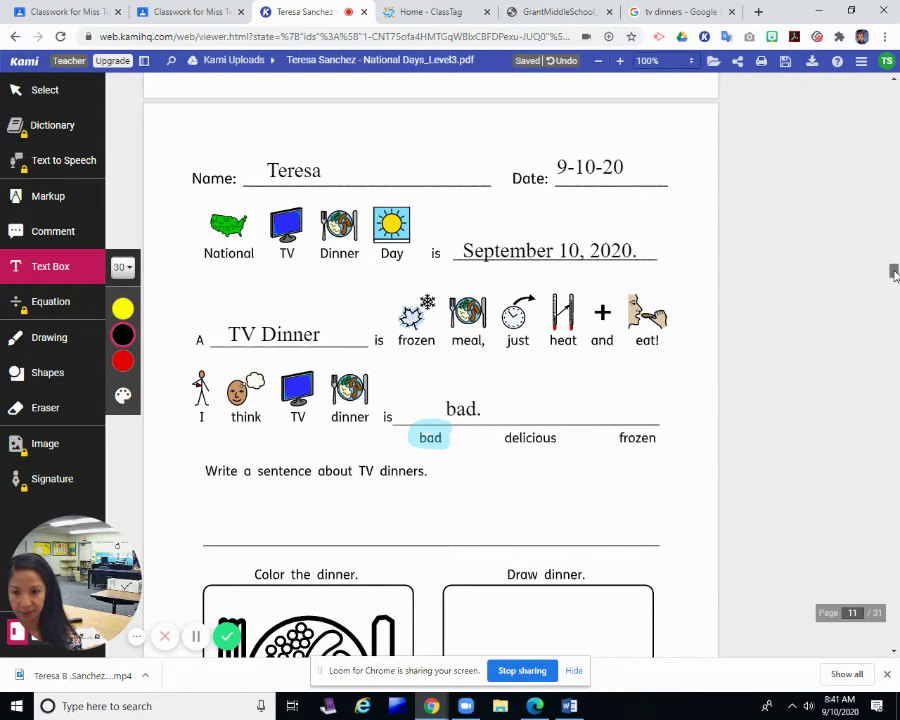
pyautogui.moveTo(895, 276); pyautogui.dragTo(895, 281)
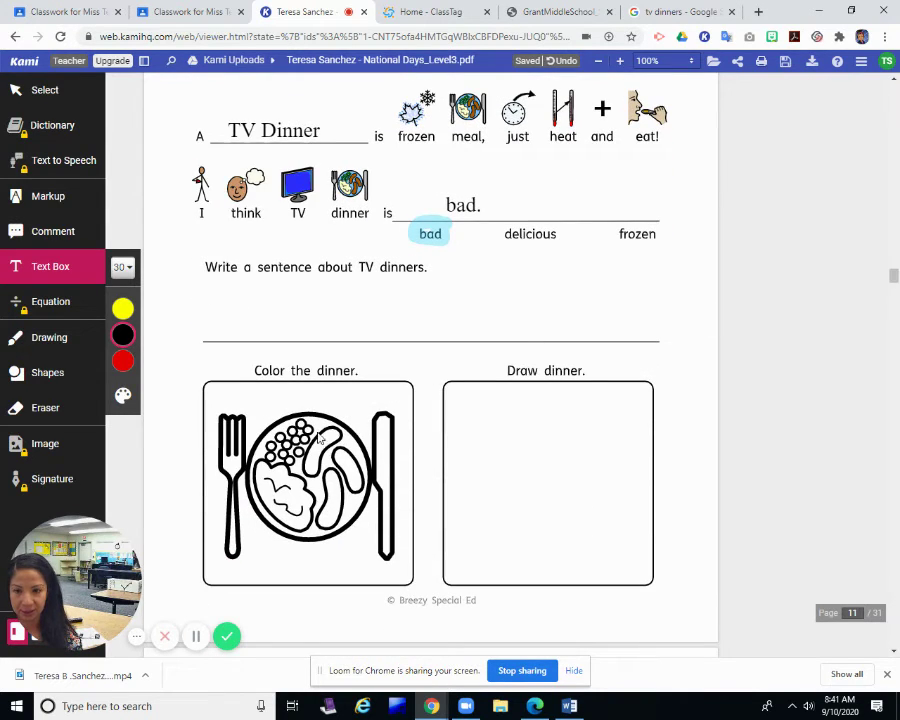
# Write 'TV dinners are not my favorite meal.' on the sentence line
pyautogui.click(227, 314)
pyautogui.write('TV dinners are not my favorite meal.')
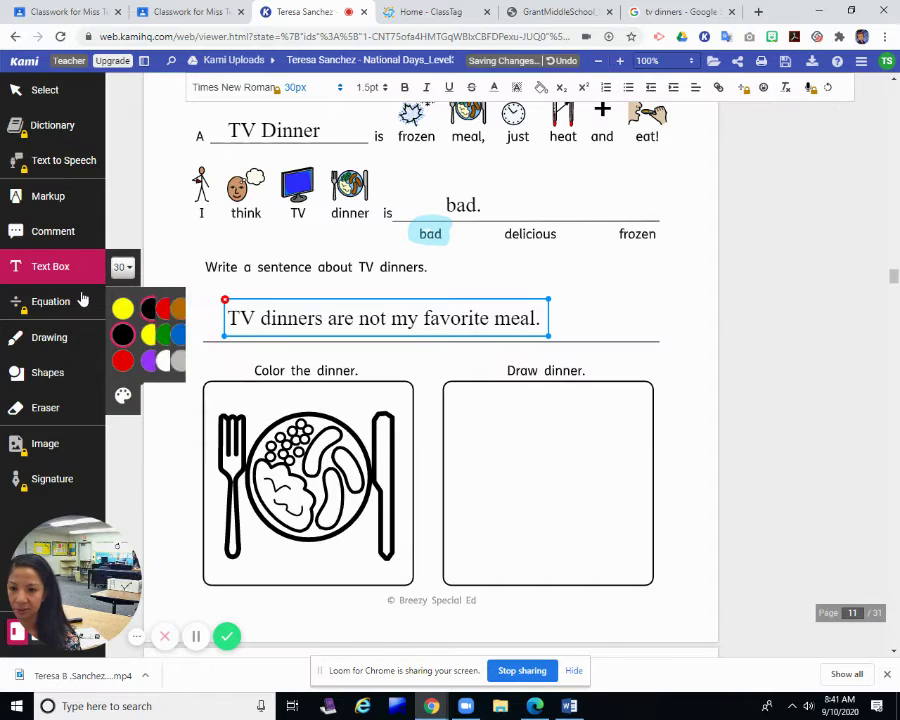
pyautogui.click(45, 340)
# Colour the fork and knife grey with a width-6 brush and adjusted transparency
pyautogui.moveTo(110, 462)
pyautogui.click(207, 462)
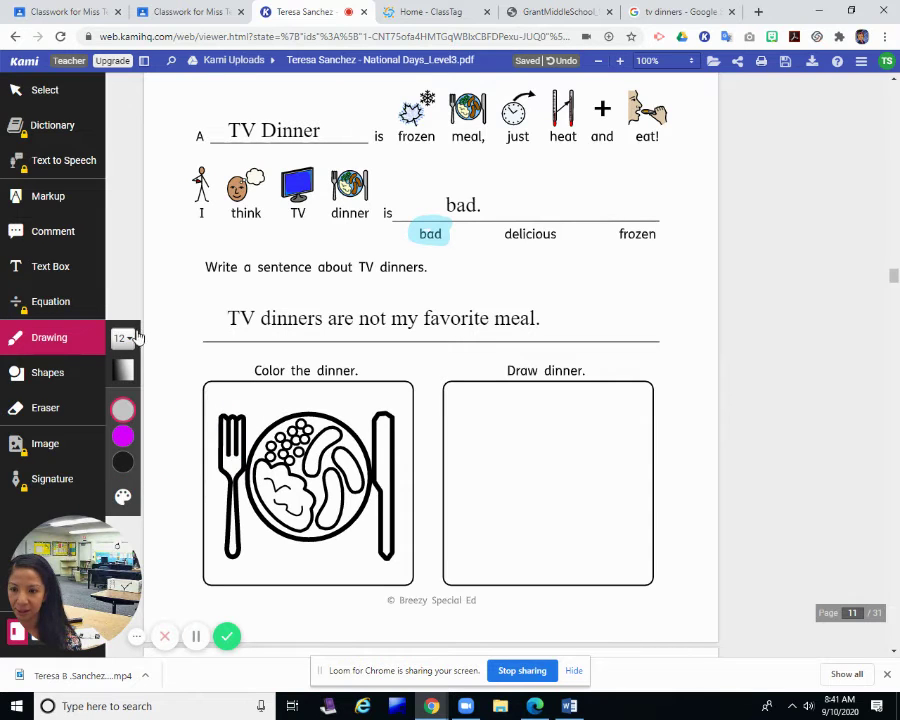
pyautogui.click(130, 339)
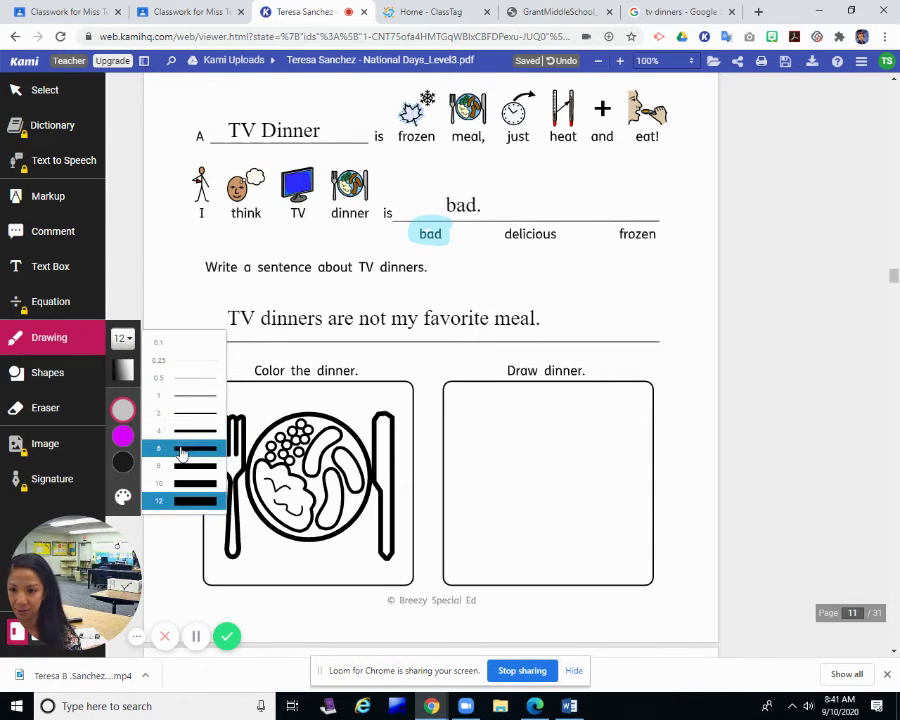
pyautogui.click(181, 453)
pyautogui.click(123, 370)
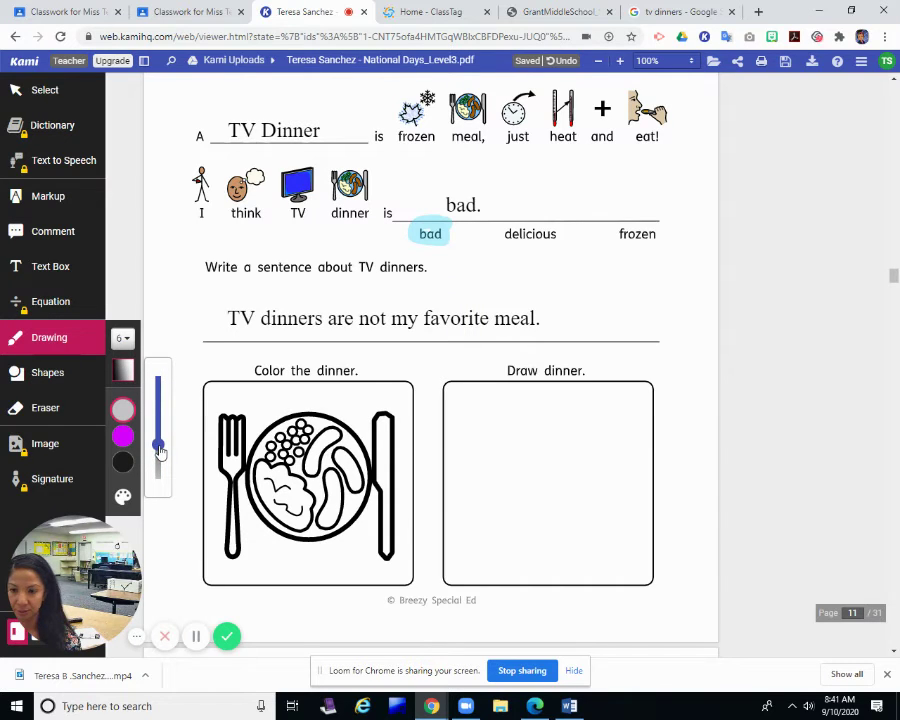
pyautogui.moveTo(160, 452); pyautogui.dragTo(158, 380)
pyautogui.moveTo(226, 428); pyautogui.dragTo(232, 530)
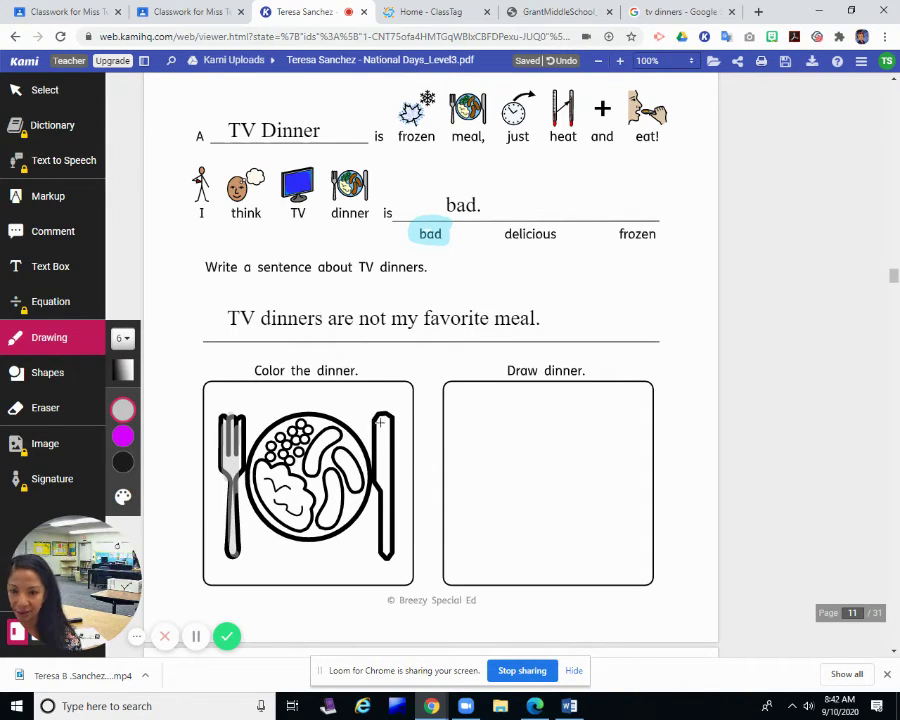
pyautogui.moveTo(381, 423); pyautogui.dragTo(386, 557)
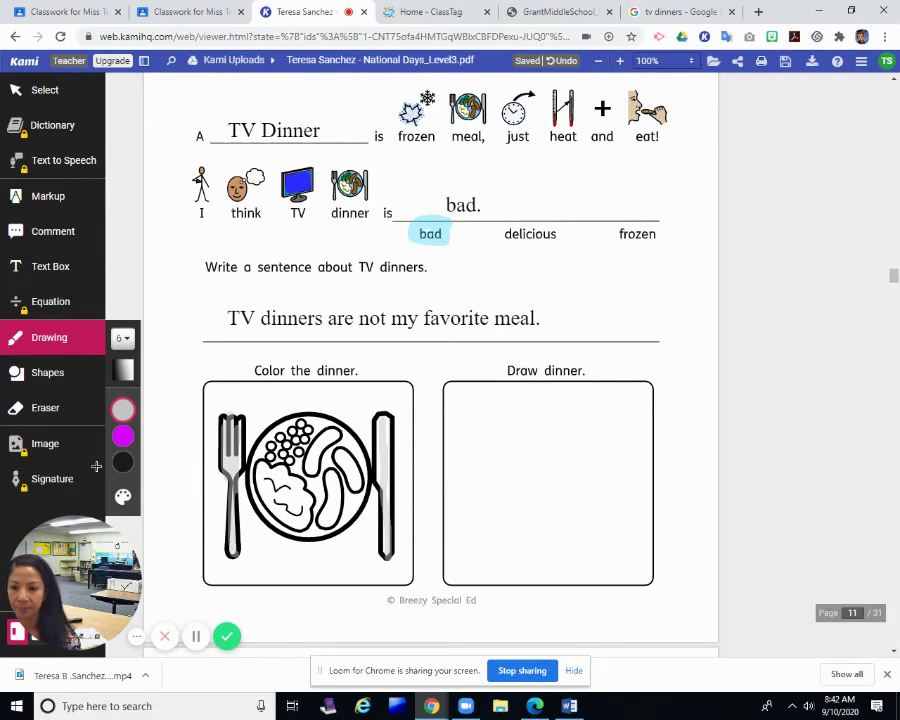
# Switch to green at stroke width 4 and dot the peas on the plate
pyautogui.click(122, 410)
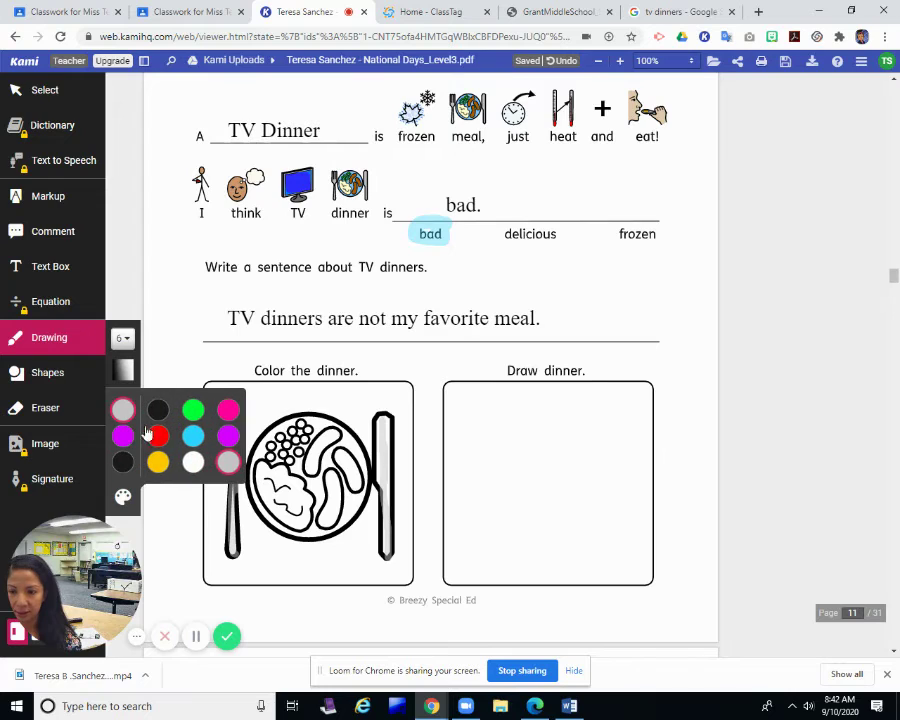
pyautogui.click(193, 411)
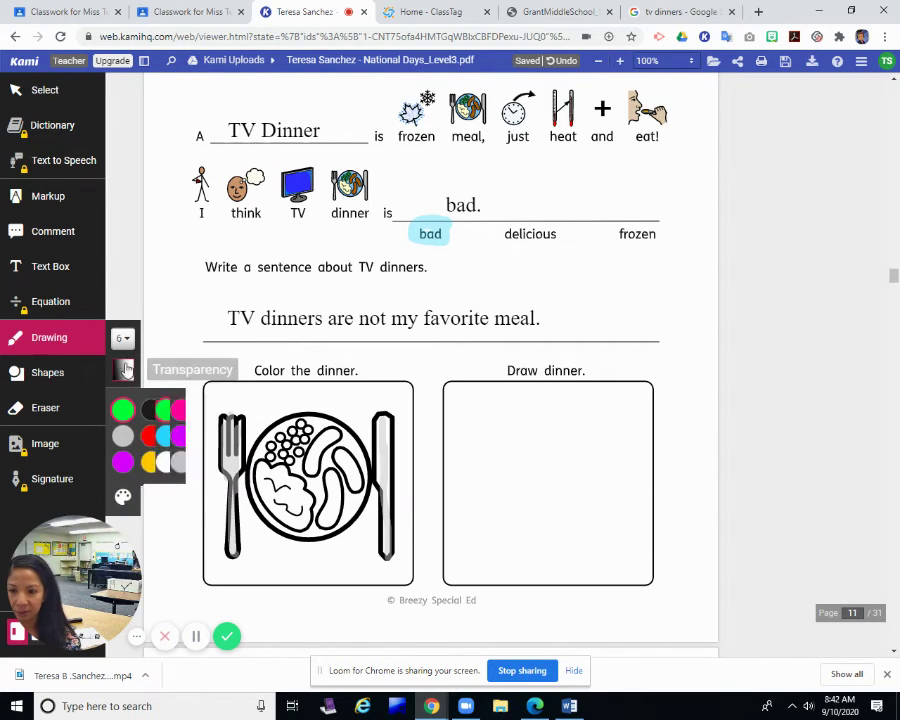
pyautogui.click(122, 410)
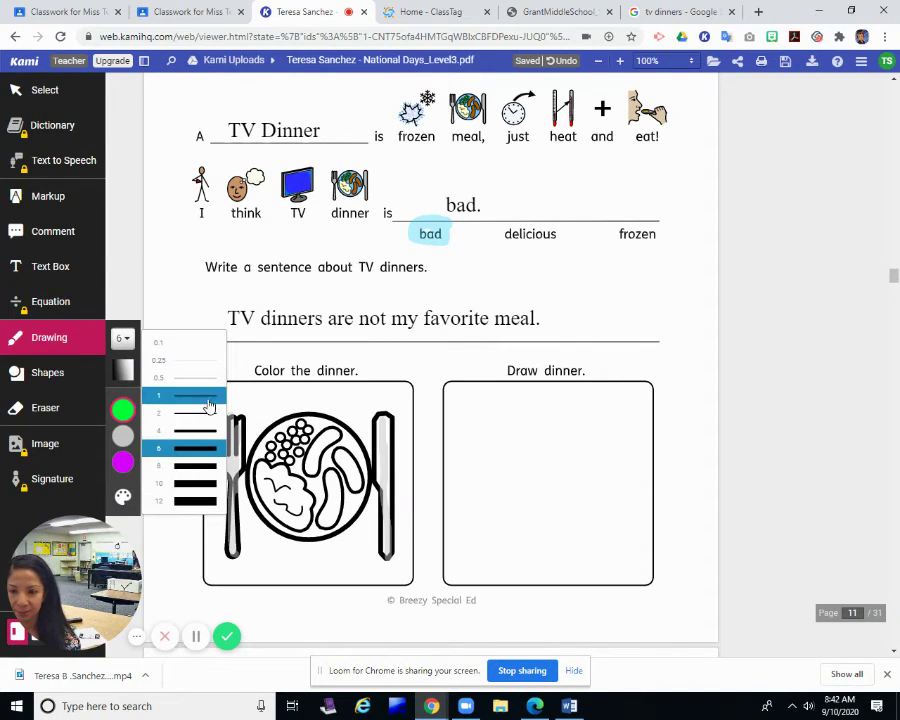
pyautogui.click(191, 428)
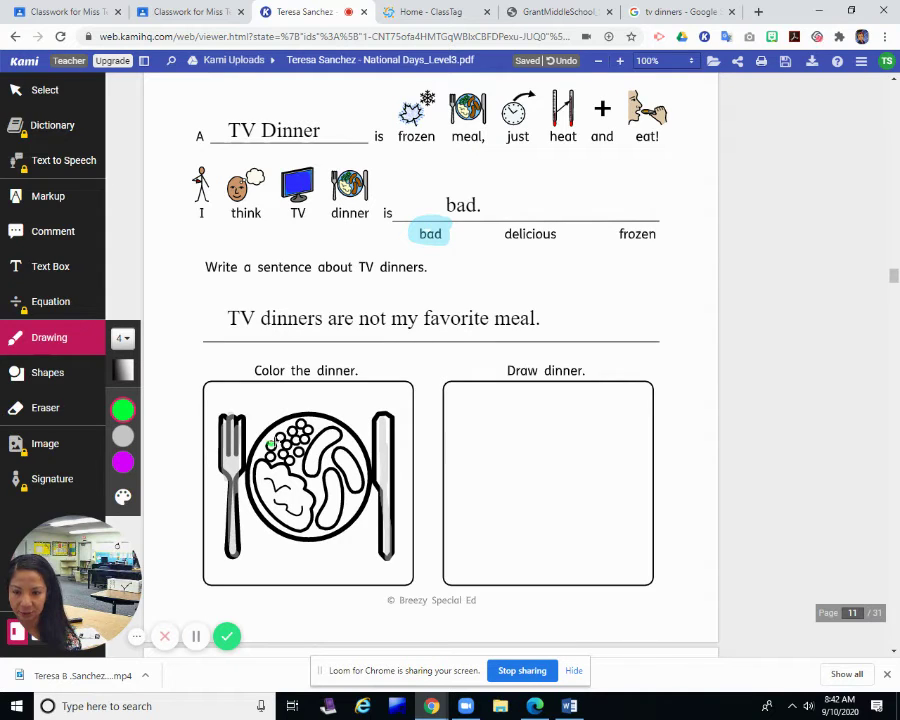
pyautogui.click(270, 445)
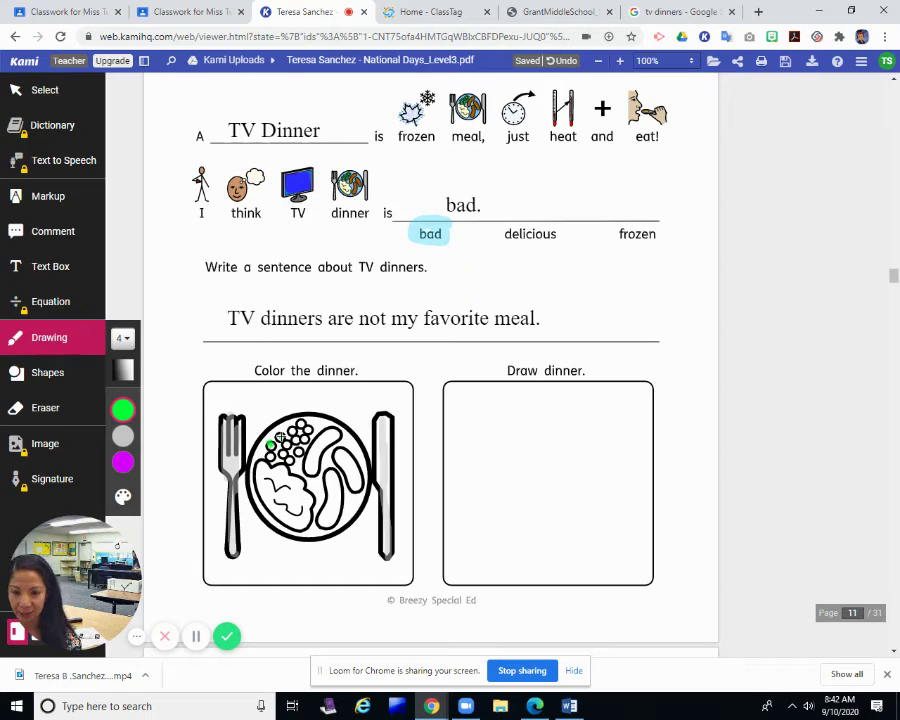
pyautogui.click(281, 438)
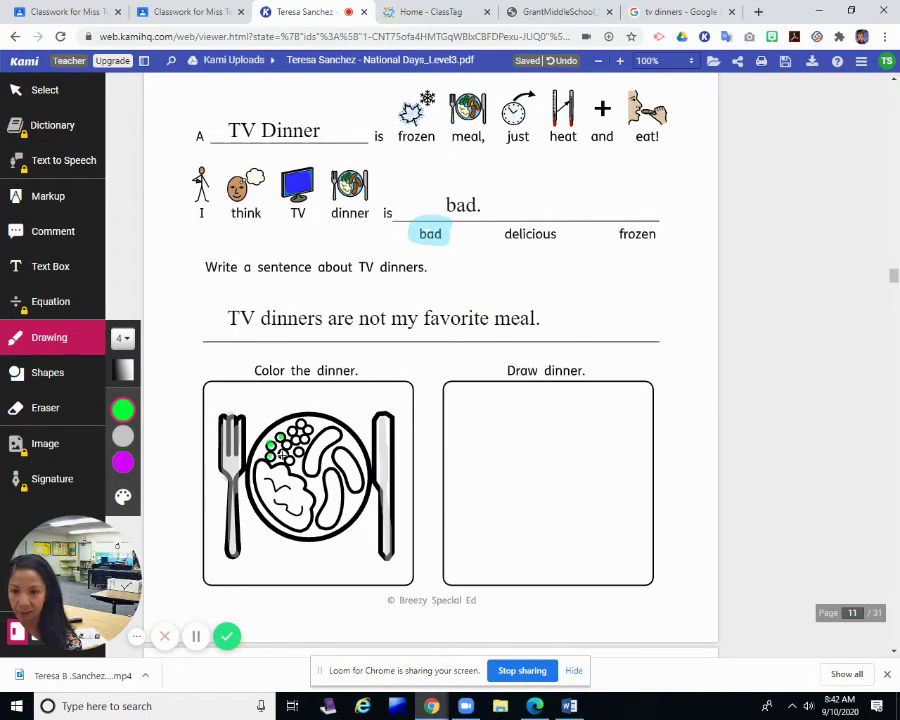
pyautogui.click(283, 453)
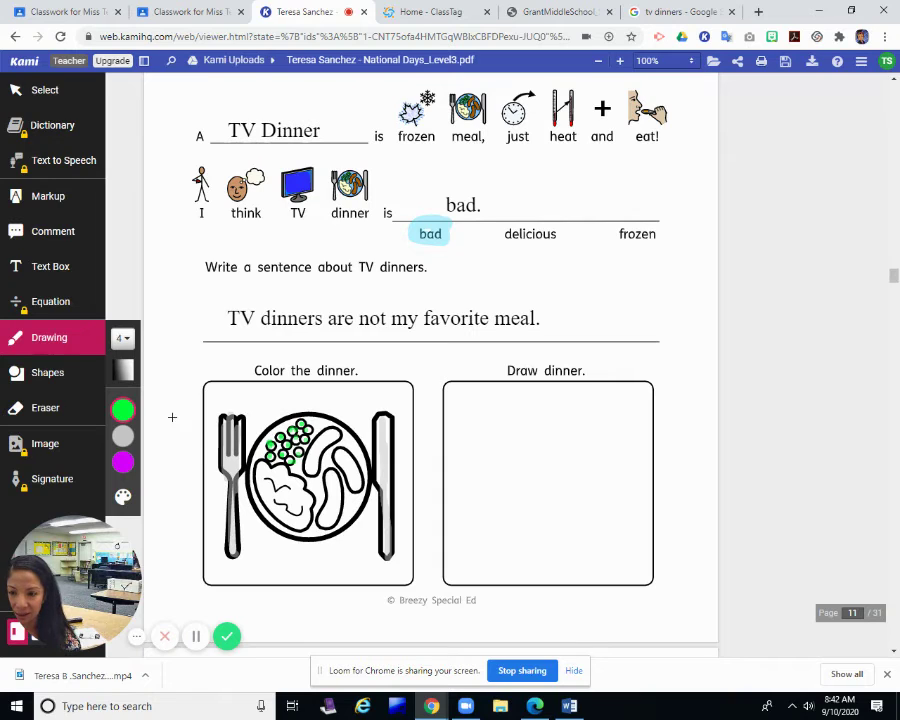
# Dab orange onto the food at the plate's lower left
pyautogui.moveTo(104, 442)
pyautogui.click(155, 461)
pyautogui.moveTo(284, 490); pyautogui.dragTo(277, 499)
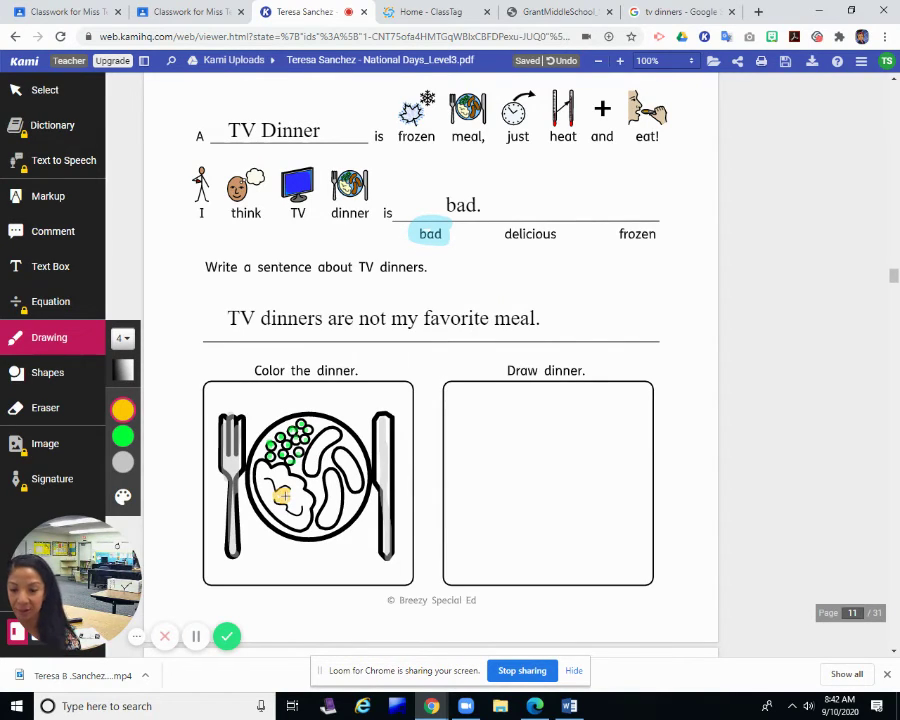
# Add a brown-gold swatch to the custom colour palette and save it
pyautogui.moveTo(141, 430)
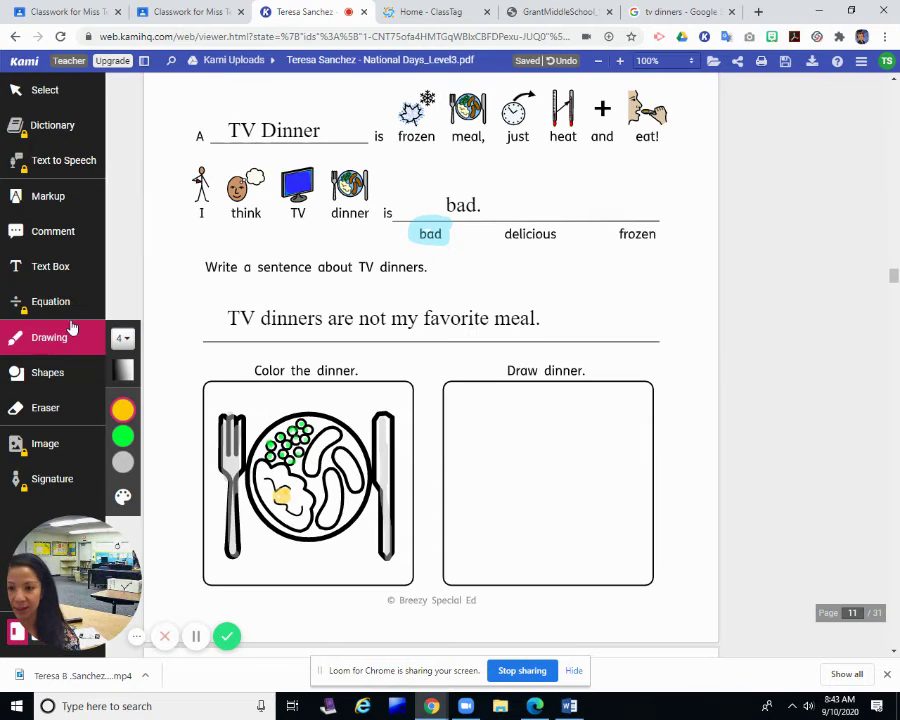
pyautogui.moveTo(118, 410)
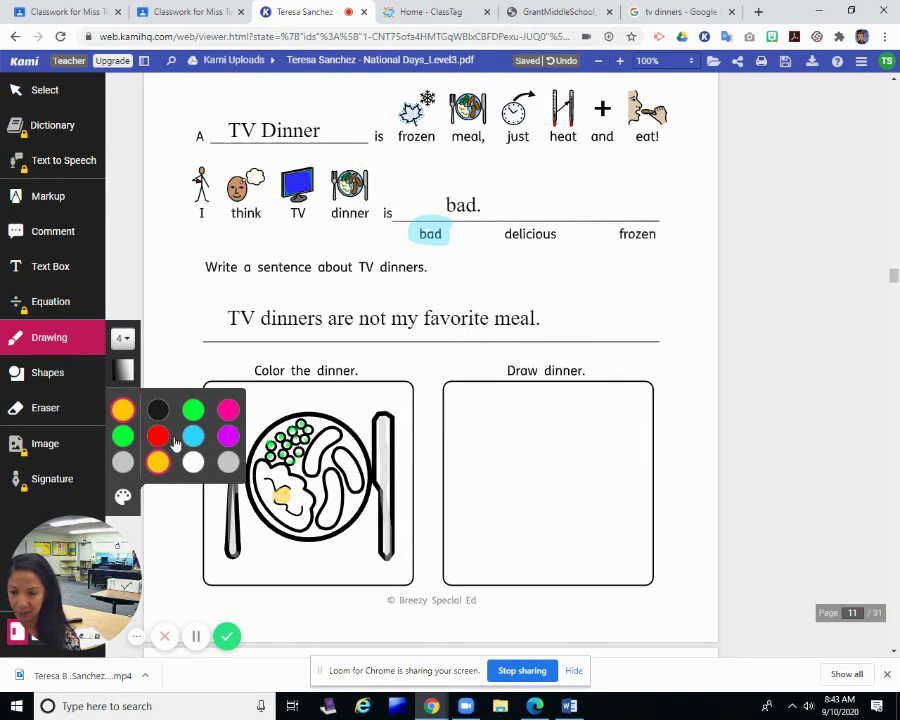
pyautogui.click(124, 503)
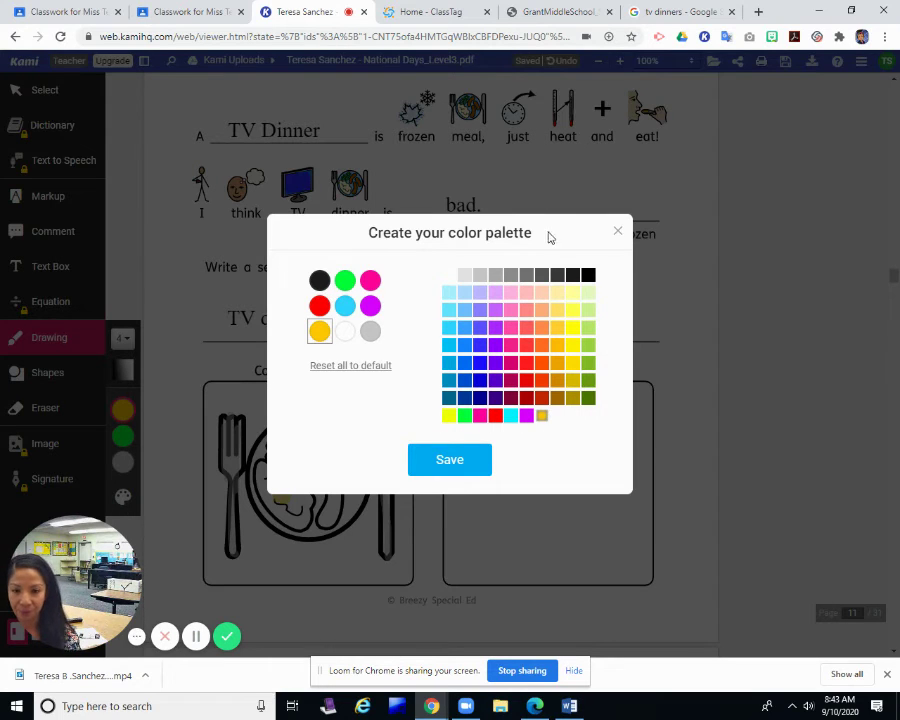
pyautogui.click(558, 398)
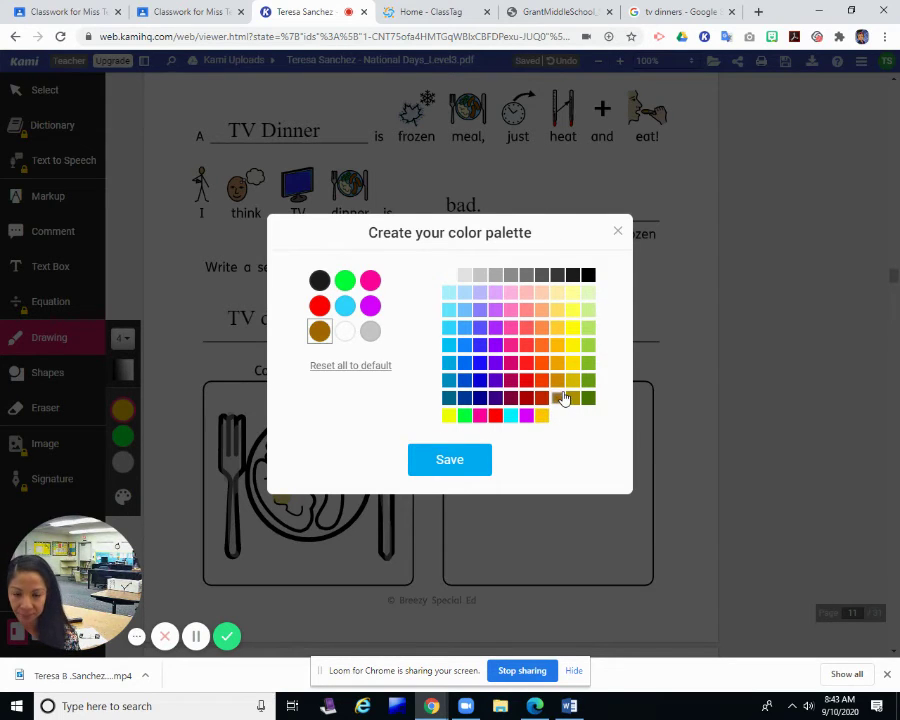
pyautogui.click(478, 467)
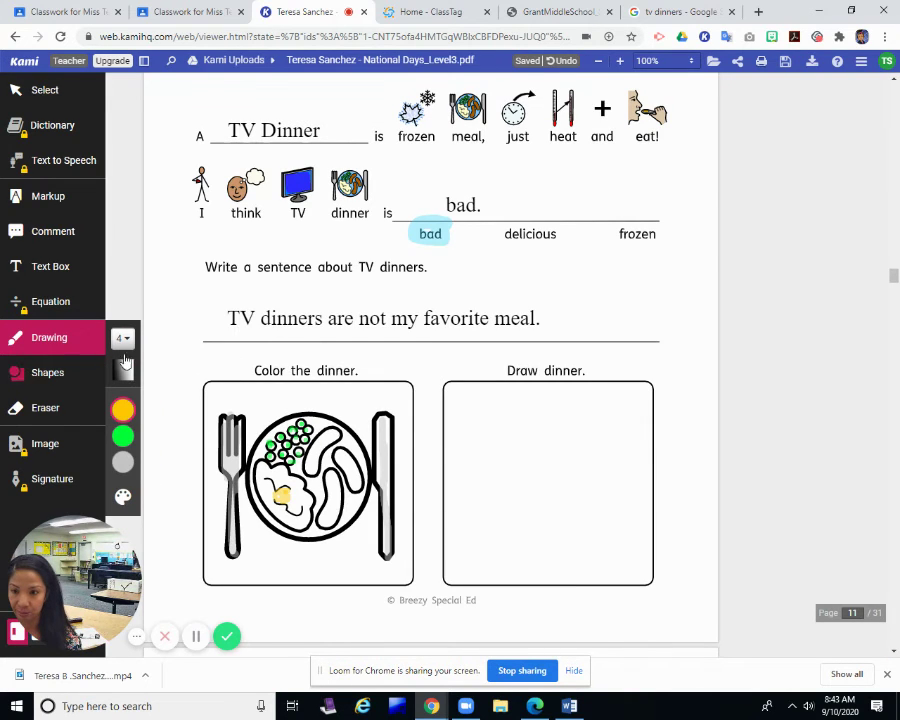
# At stroke thickness 10, undo the stray yellow stroke and colour the upper and right sausages brown
pyautogui.click(123, 340)
pyautogui.click(200, 482)
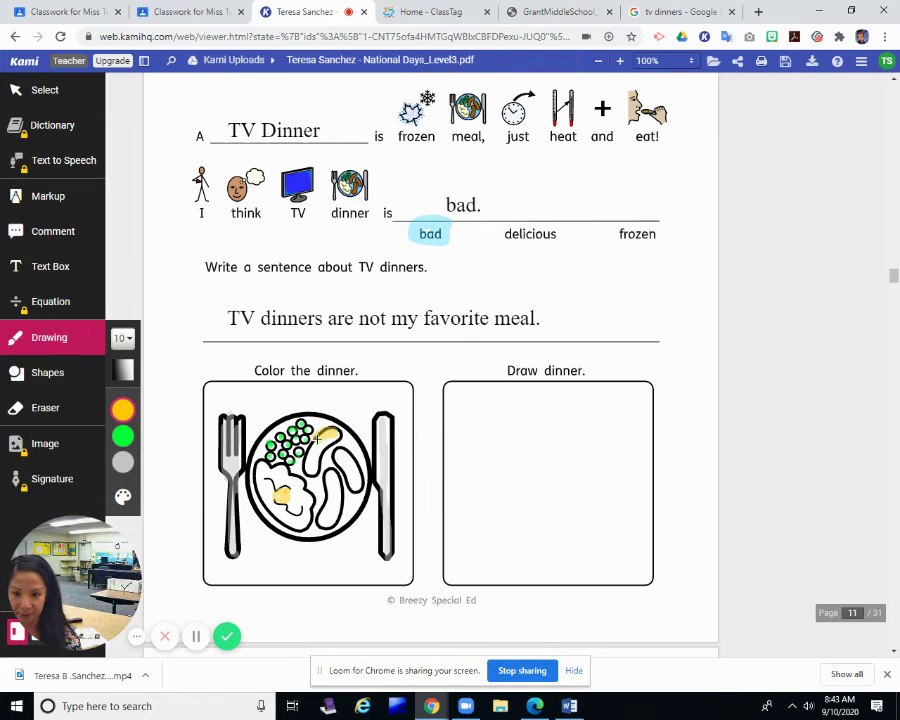
pyautogui.moveTo(335, 428); pyautogui.dragTo(303, 468)
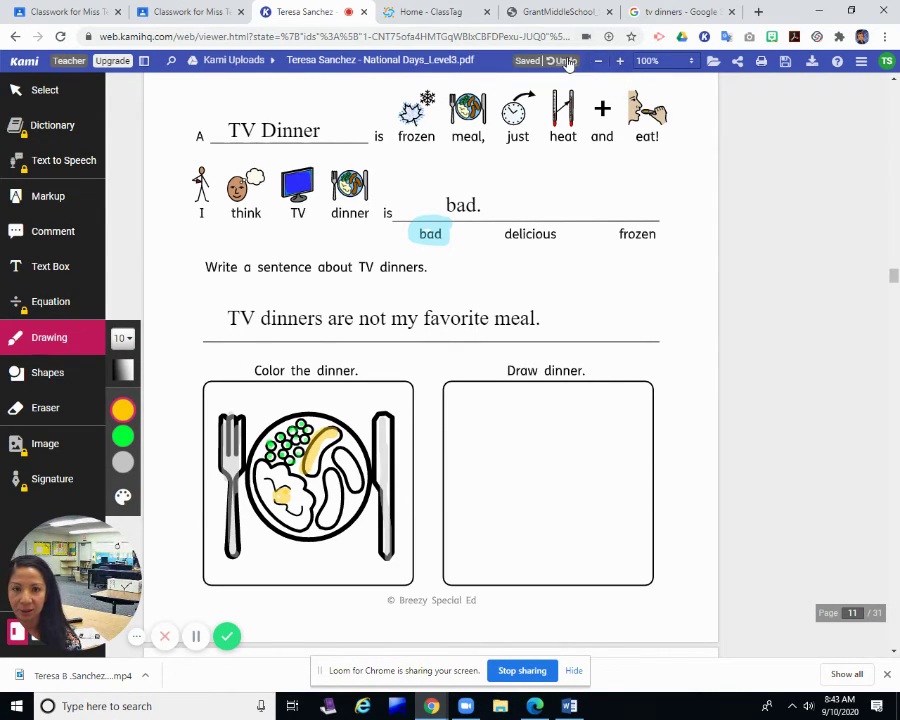
pyautogui.click(564, 60)
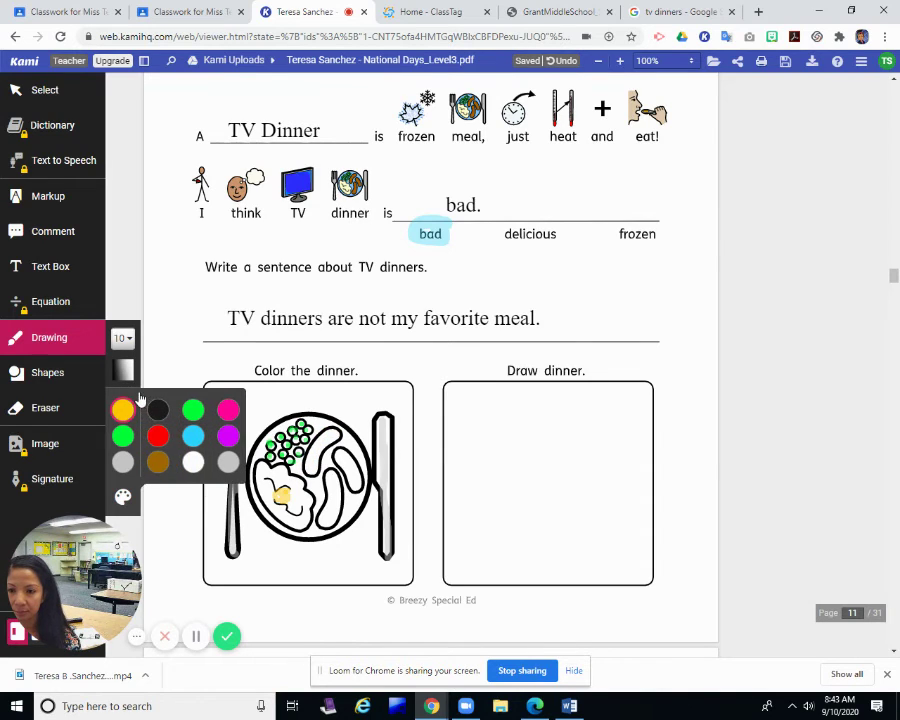
pyautogui.click(159, 463)
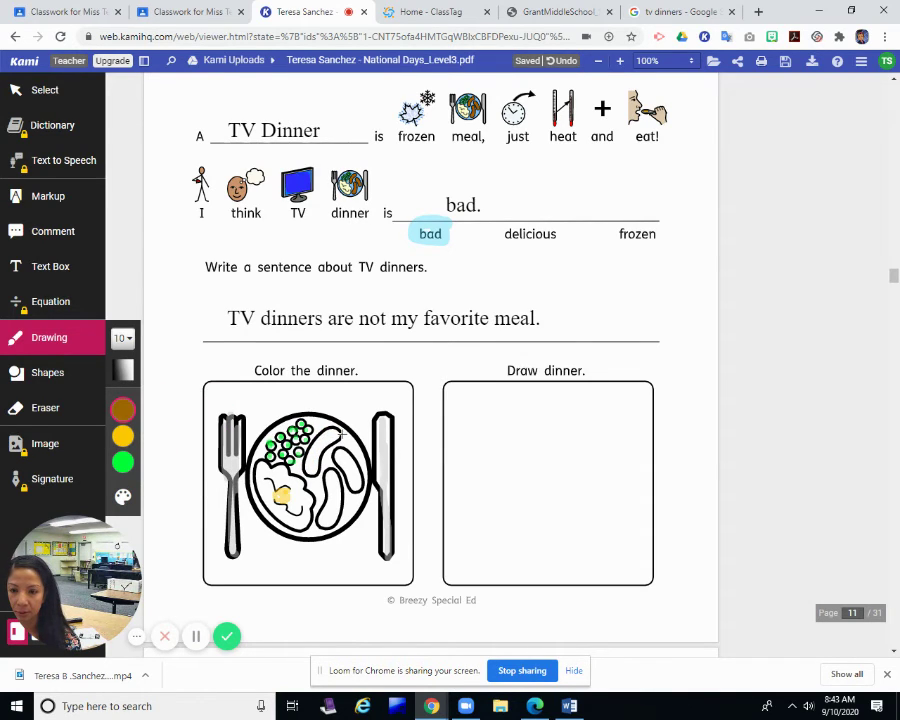
pyautogui.moveTo(335, 433); pyautogui.dragTo(322, 434)
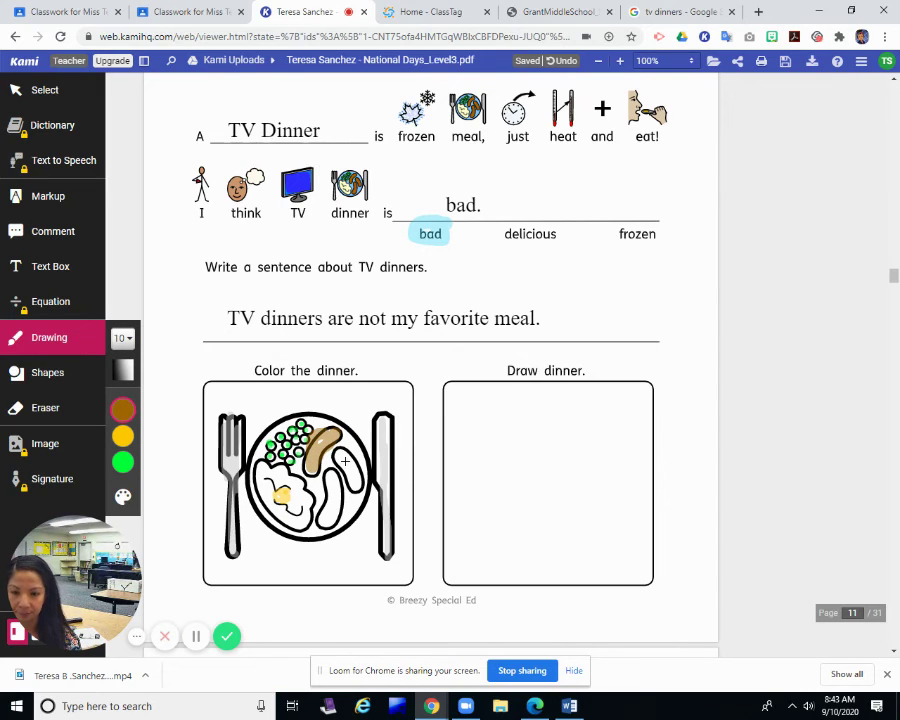
pyautogui.moveTo(345, 459)
pyautogui.mouseDown()
pyautogui.moveTo(352, 485)
pyautogui.moveTo(330, 470)
pyautogui.moveTo(332, 508)
pyautogui.mouseUp()
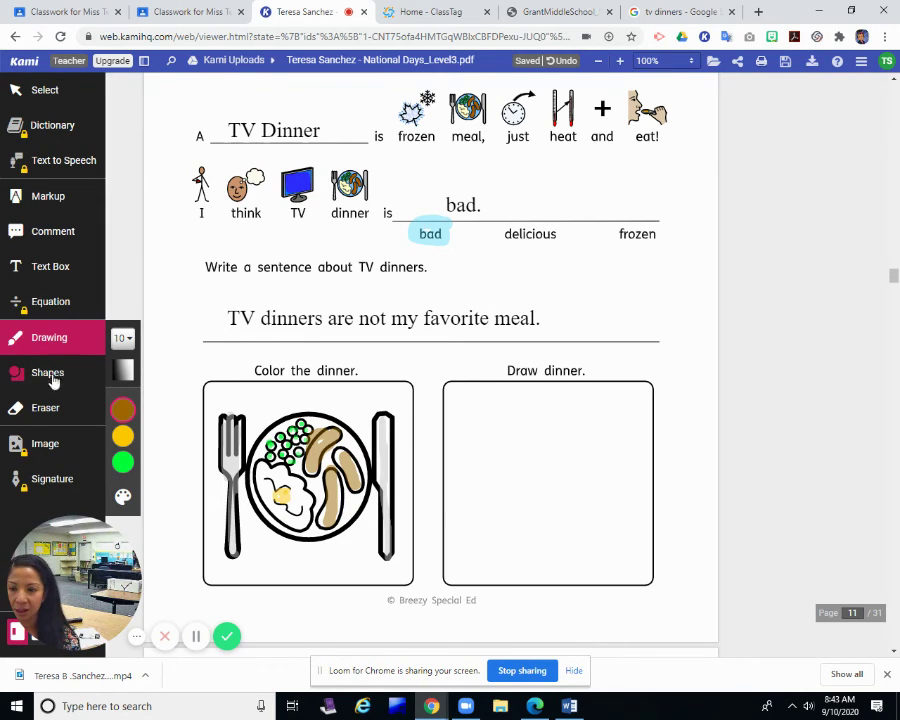
# Sketch a triangular pizza-slice outline with crust using a black, thickness-2, semi-transparent stroke
pyautogui.click(122, 338)
pyautogui.click(191, 407)
pyautogui.click(125, 373)
pyautogui.click(156, 402)
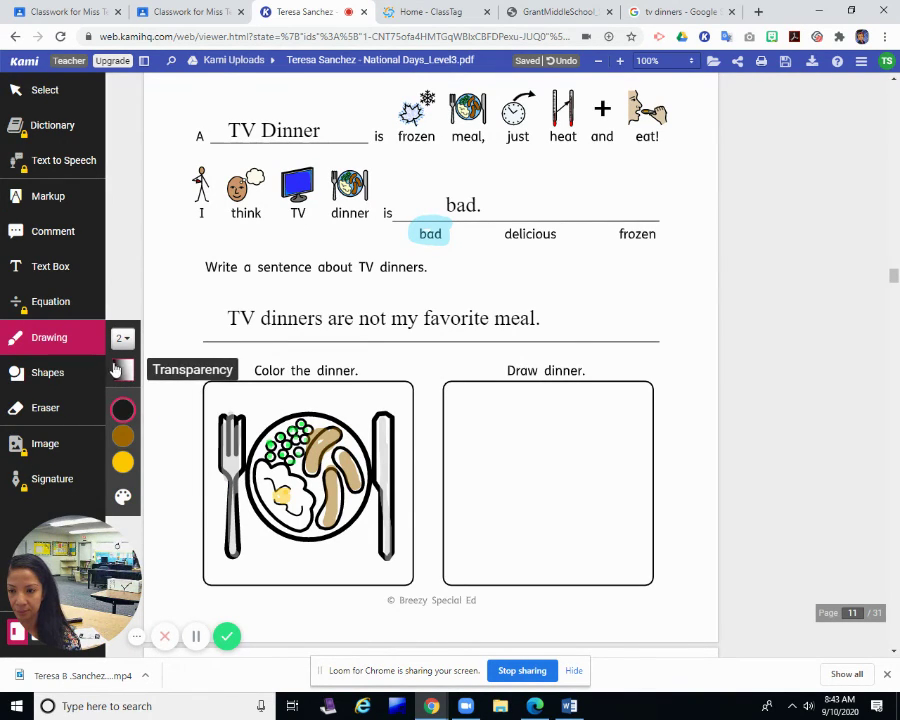
pyautogui.click(116, 370)
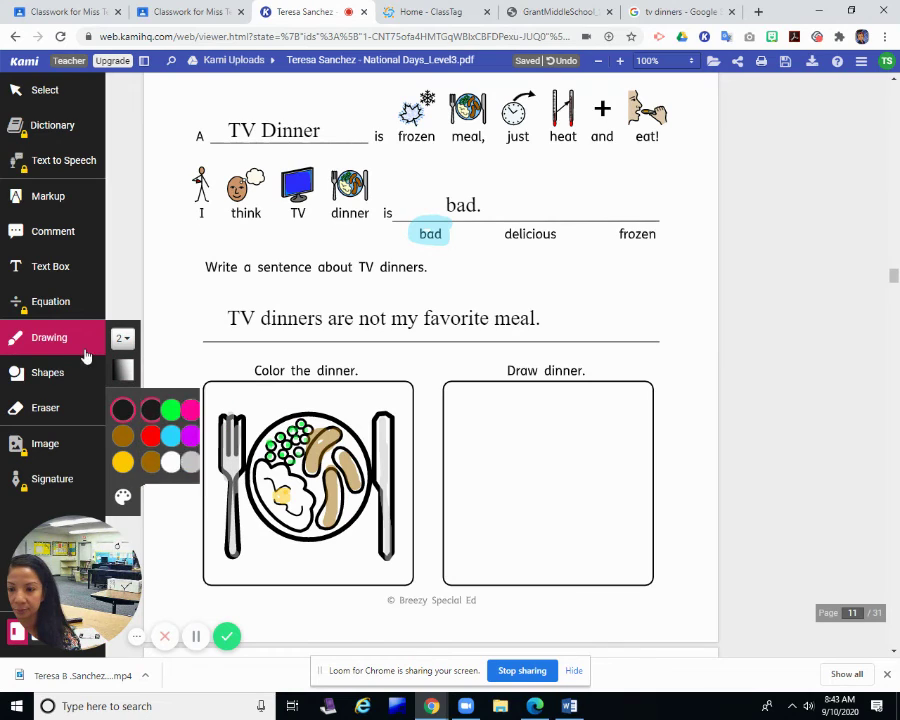
pyautogui.click(122, 370)
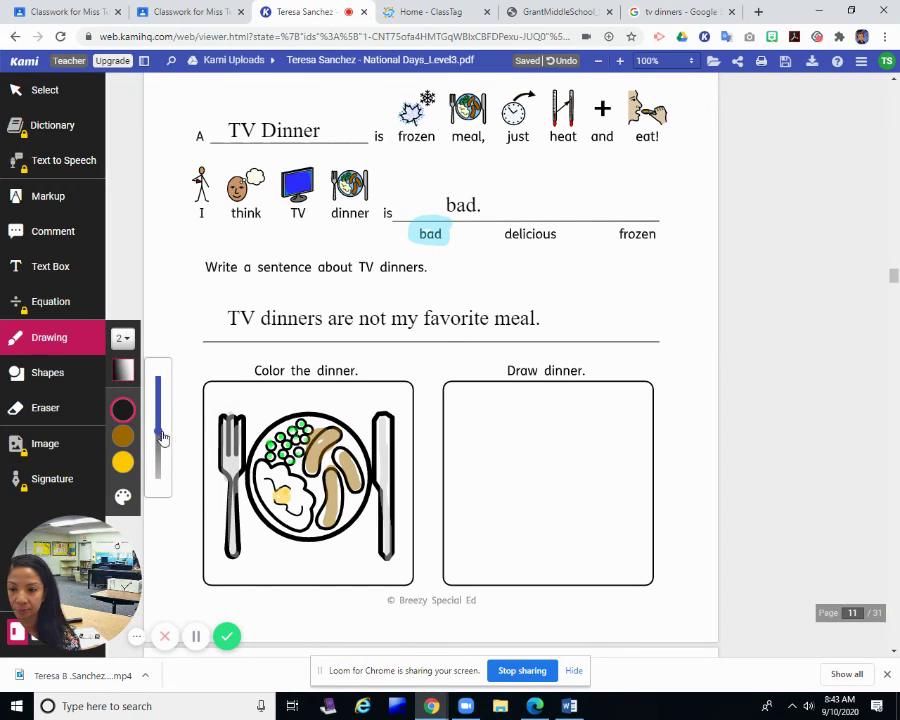
pyautogui.moveTo(160, 433); pyautogui.dragTo(160, 412)
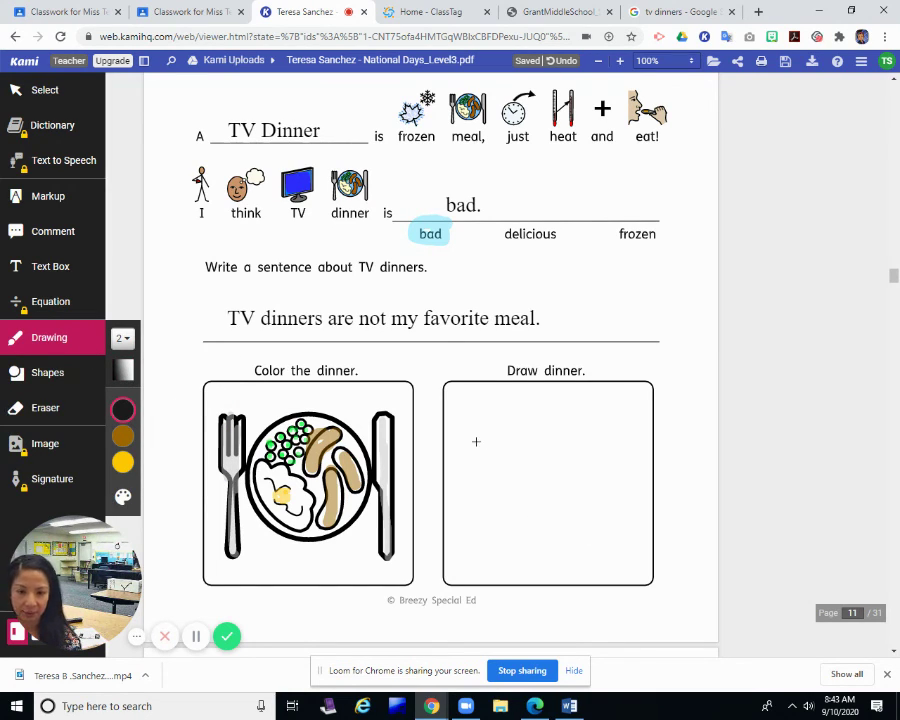
pyautogui.moveTo(478, 450)
pyautogui.mouseDown()
pyautogui.moveTo(514, 522)
pyautogui.moveTo(540, 549)
pyautogui.moveTo(552, 430)
pyautogui.mouseUp()
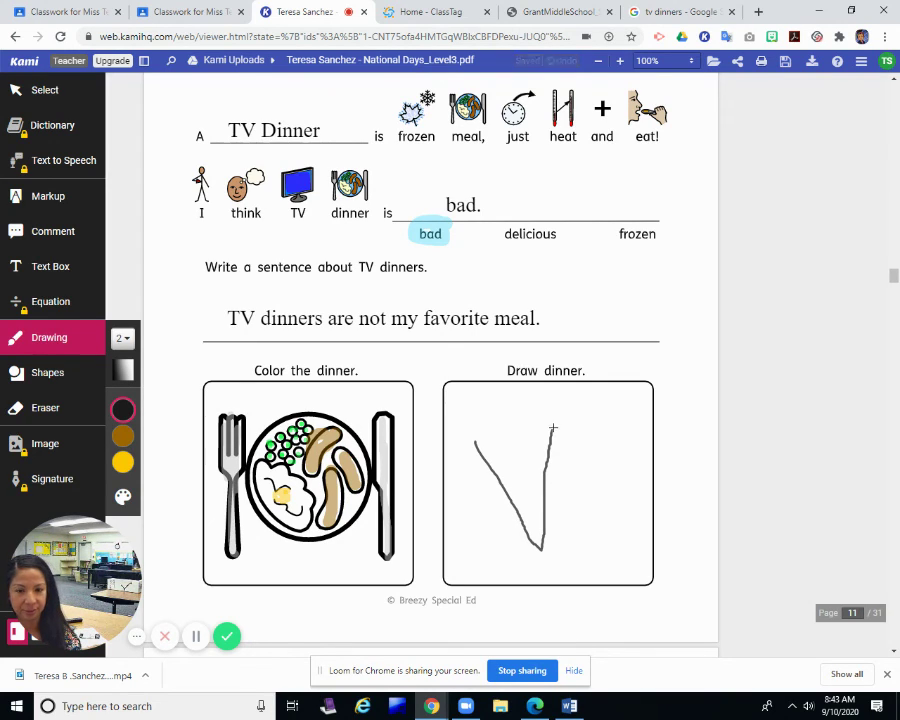
pyautogui.moveTo(475, 438); pyautogui.dragTo(552, 428)
pyautogui.moveTo(474, 437)
pyautogui.mouseDown()
pyautogui.moveTo(475, 426)
pyautogui.moveTo(562, 418)
pyautogui.mouseUp()
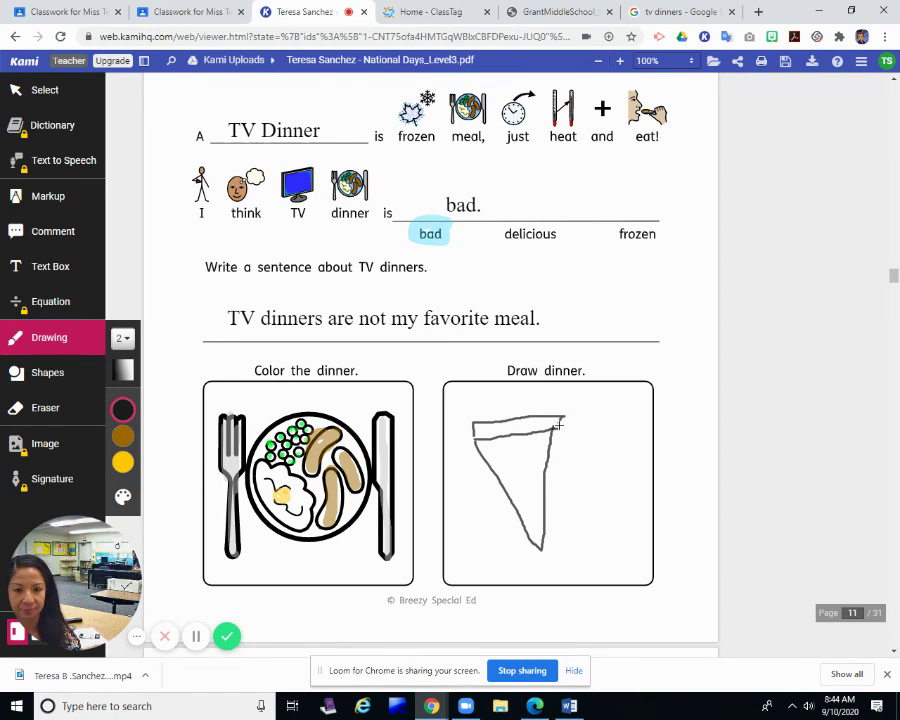
# Add three semi-transparent red pepperoni dots to the slice at stroke thickness 8
pyautogui.click(122, 410)
pyautogui.click(151, 436)
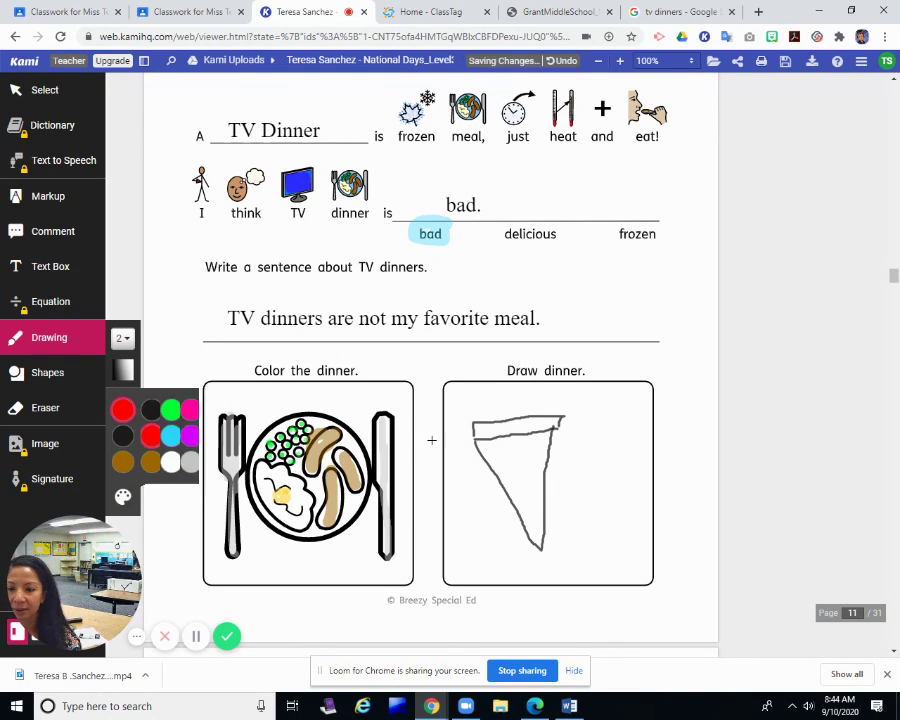
pyautogui.click(122, 338)
pyautogui.click(182, 464)
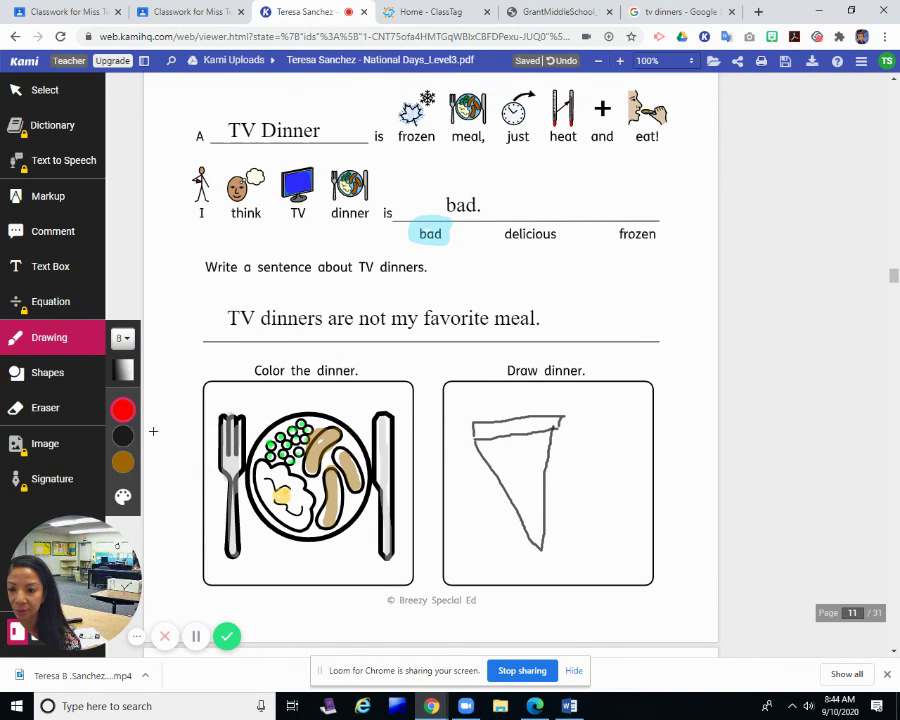
pyautogui.click(122, 370)
pyautogui.moveTo(157, 398); pyautogui.dragTo(160, 416)
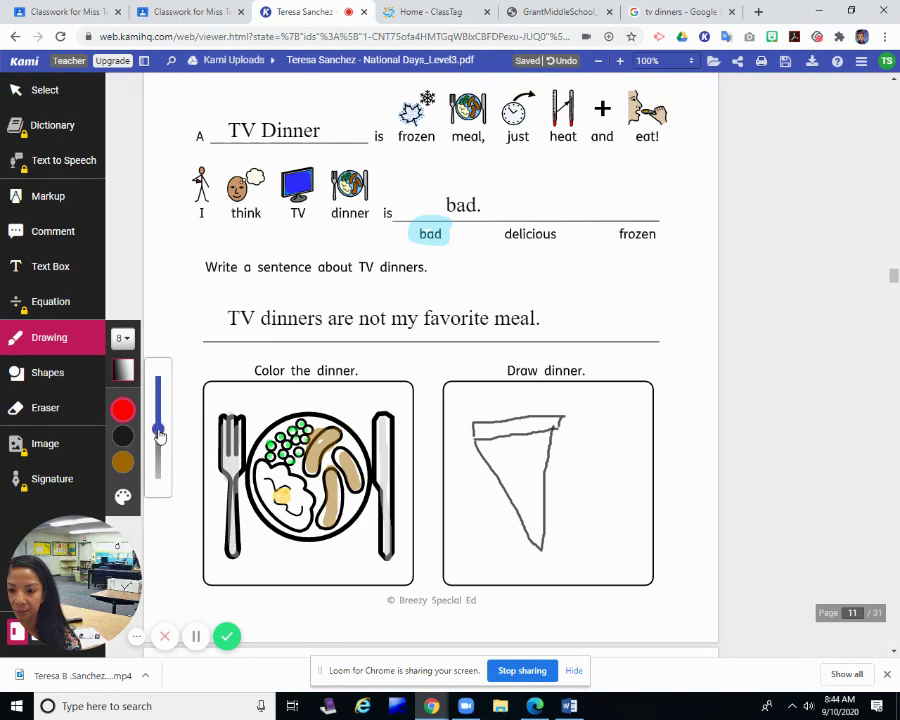
pyautogui.click(501, 457)
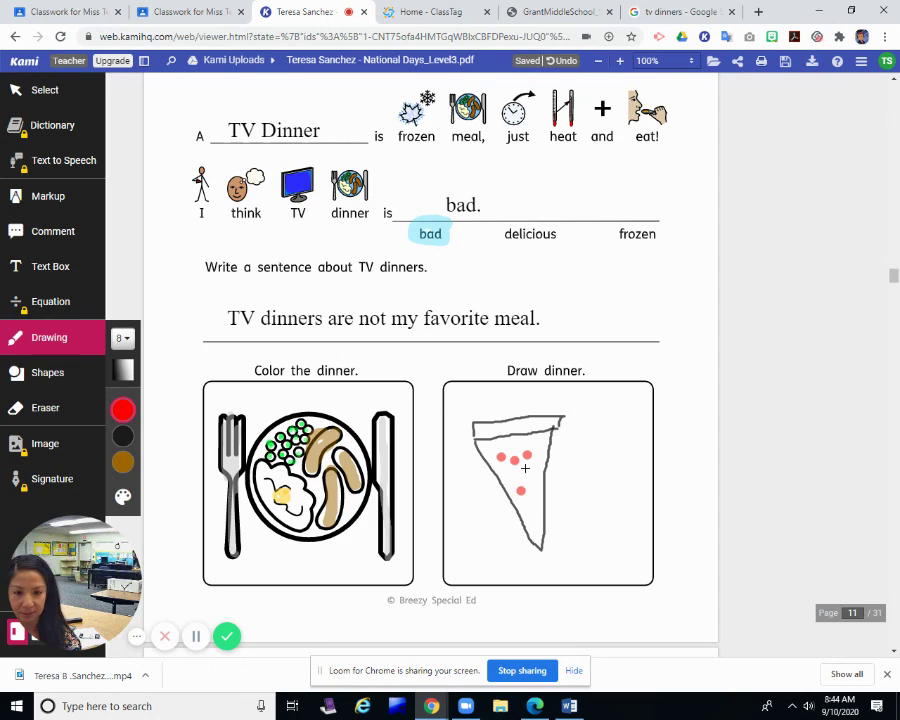
pyautogui.click(533, 503)
pyautogui.click(533, 528)
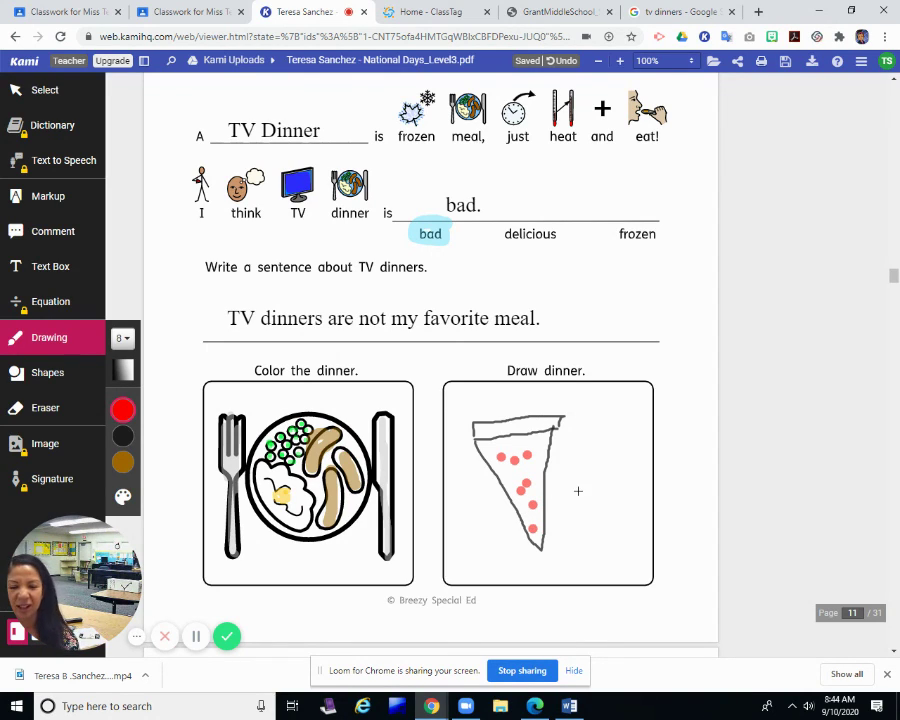